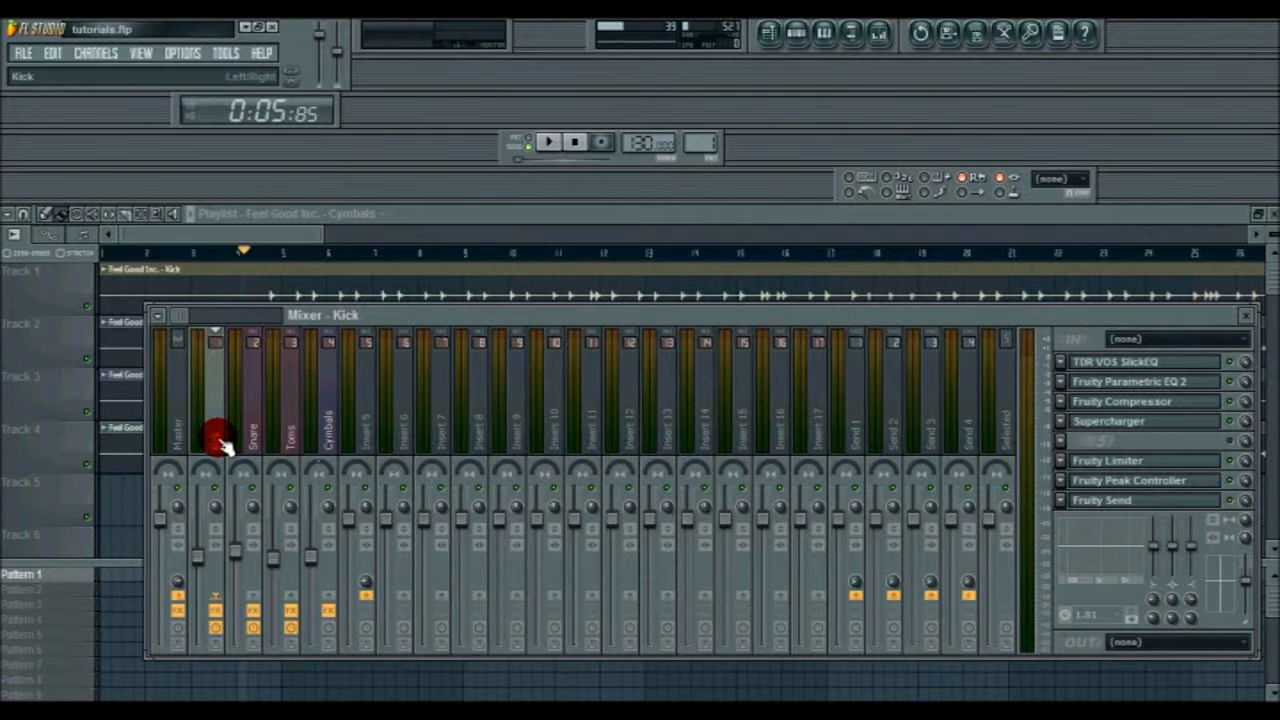
Play back the drum tracks to hear the mix without parallel compression, and stop playback.
{"action": "left_click", "coordinate": [551, 143]}
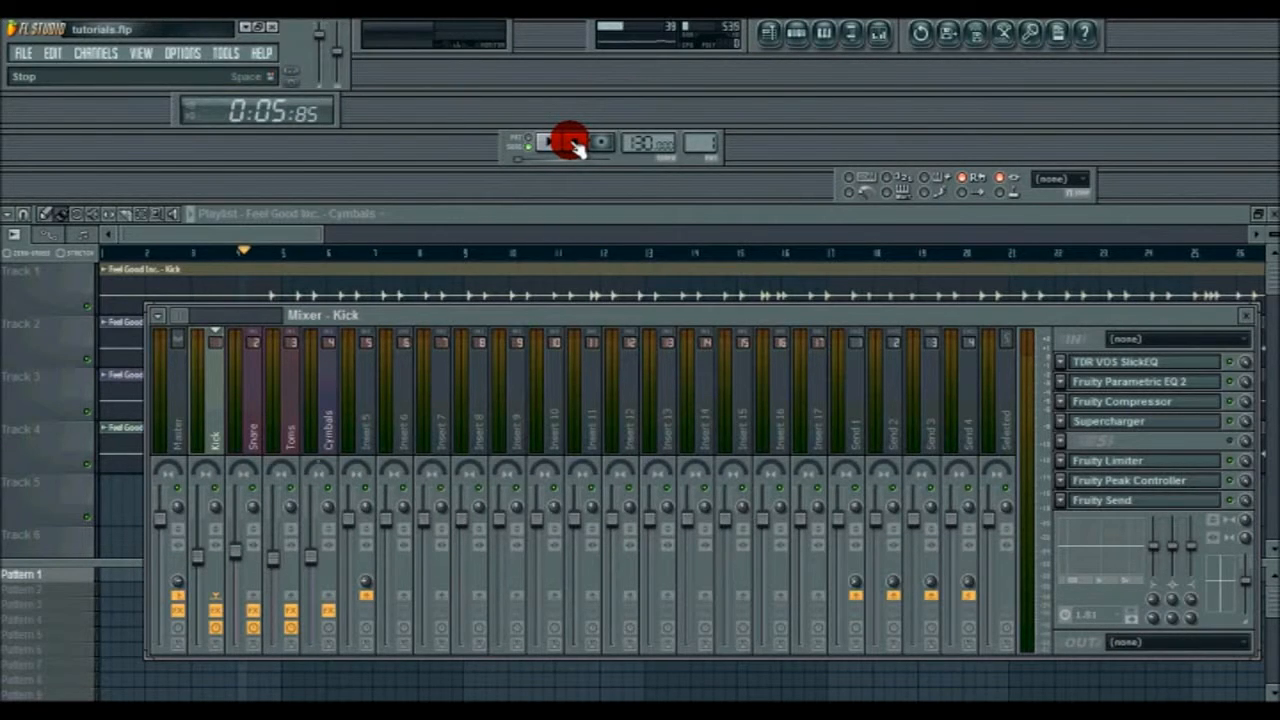
Load the saved mixer track state GC parallel drums.fst from the GC 2015 folder into Insert 5, and place its Supercharger window beside the drum channels.
{"action": "left_click", "coordinate": [368, 432]}
{"action": "right_click", "coordinate": [368, 432]}
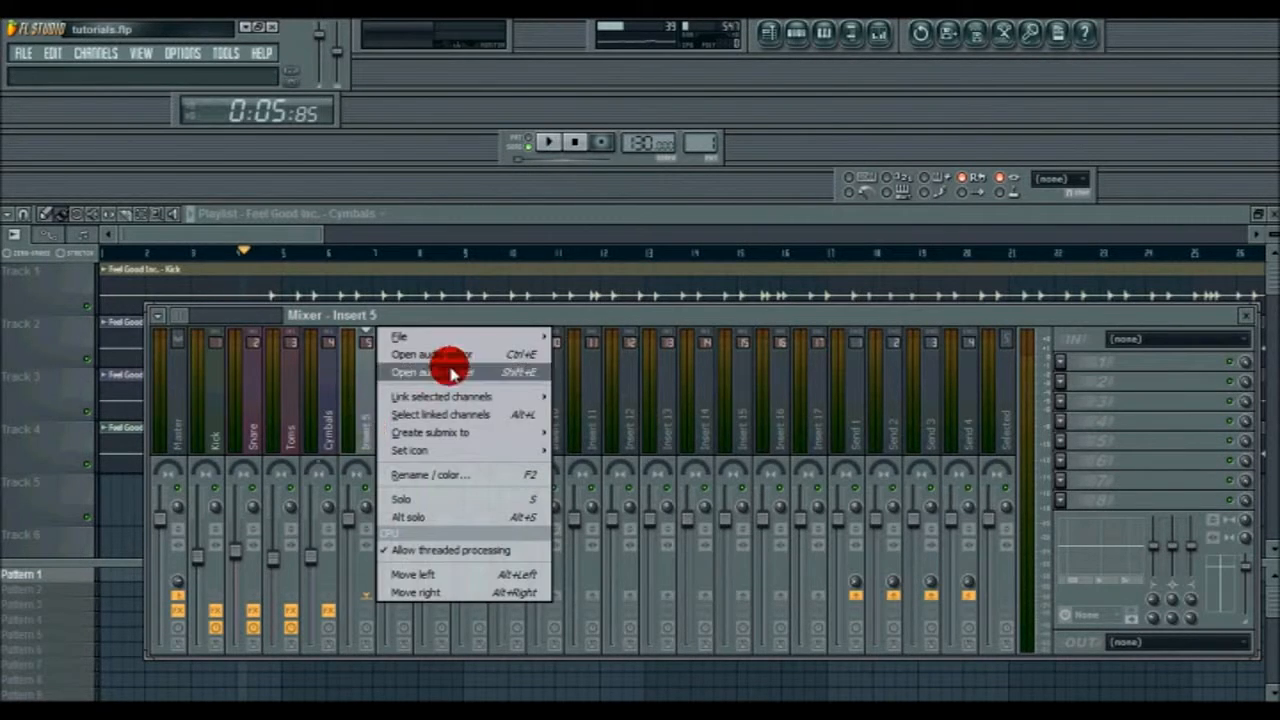
{"action": "mouse_move", "coordinate": [522, 337]}
{"action": "left_click", "coordinate": [577, 336]}
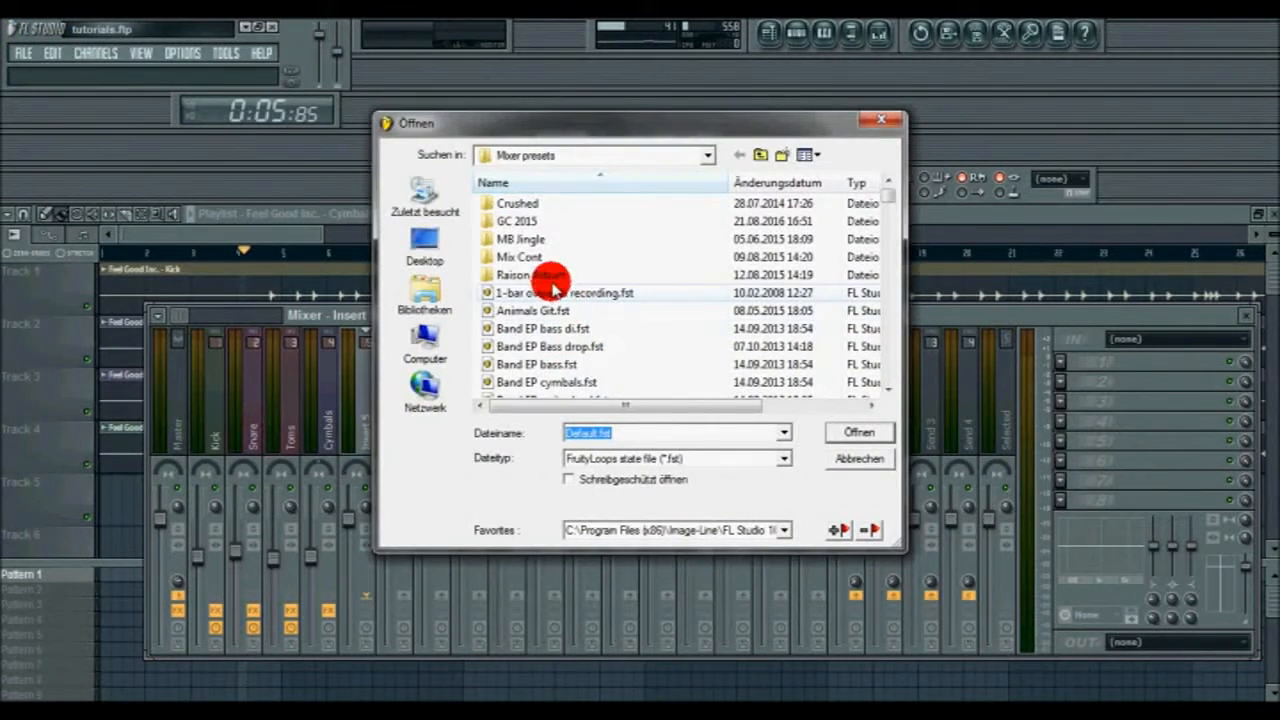
{"action": "double_click", "coordinate": [531, 221]}
{"action": "scroll", "coordinate": [545, 240], "scroll_direction": "down", "scroll_amount": 3}
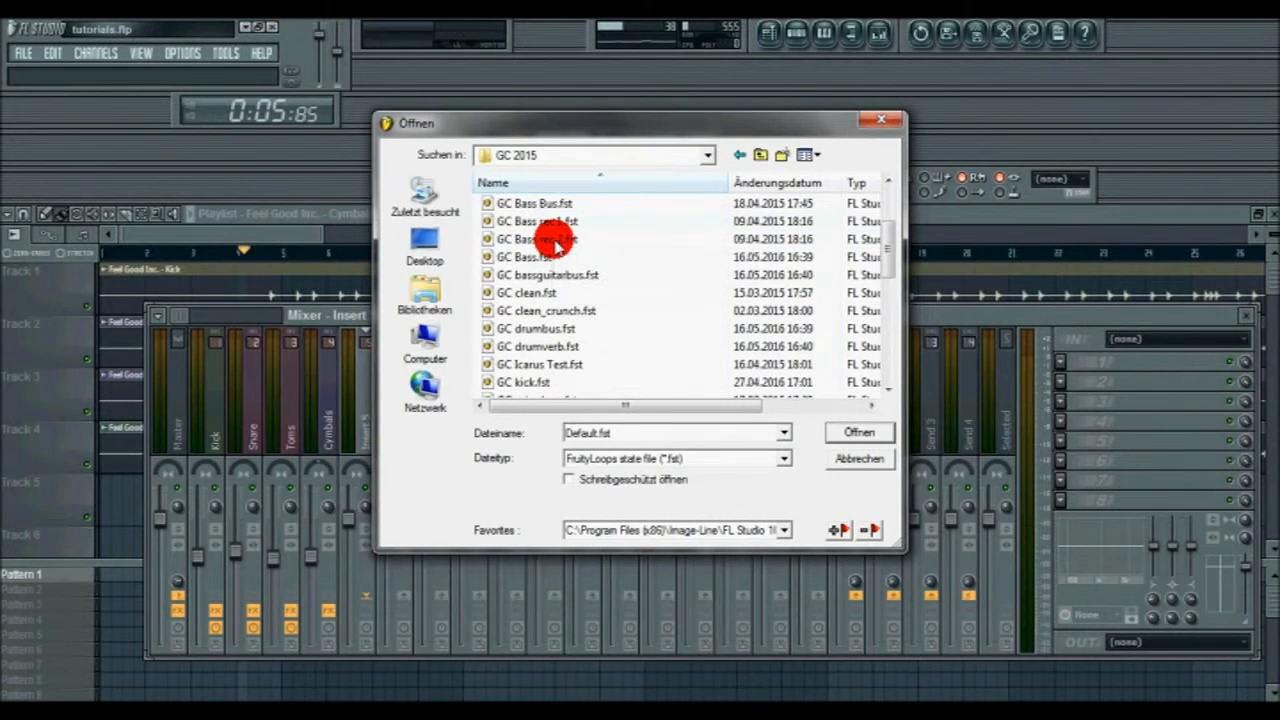
{"action": "scroll", "coordinate": [563, 300], "scroll_direction": "down", "scroll_amount": 2}
{"action": "left_click", "coordinate": [575, 333]}
{"action": "double_click", "coordinate": [575, 333]}
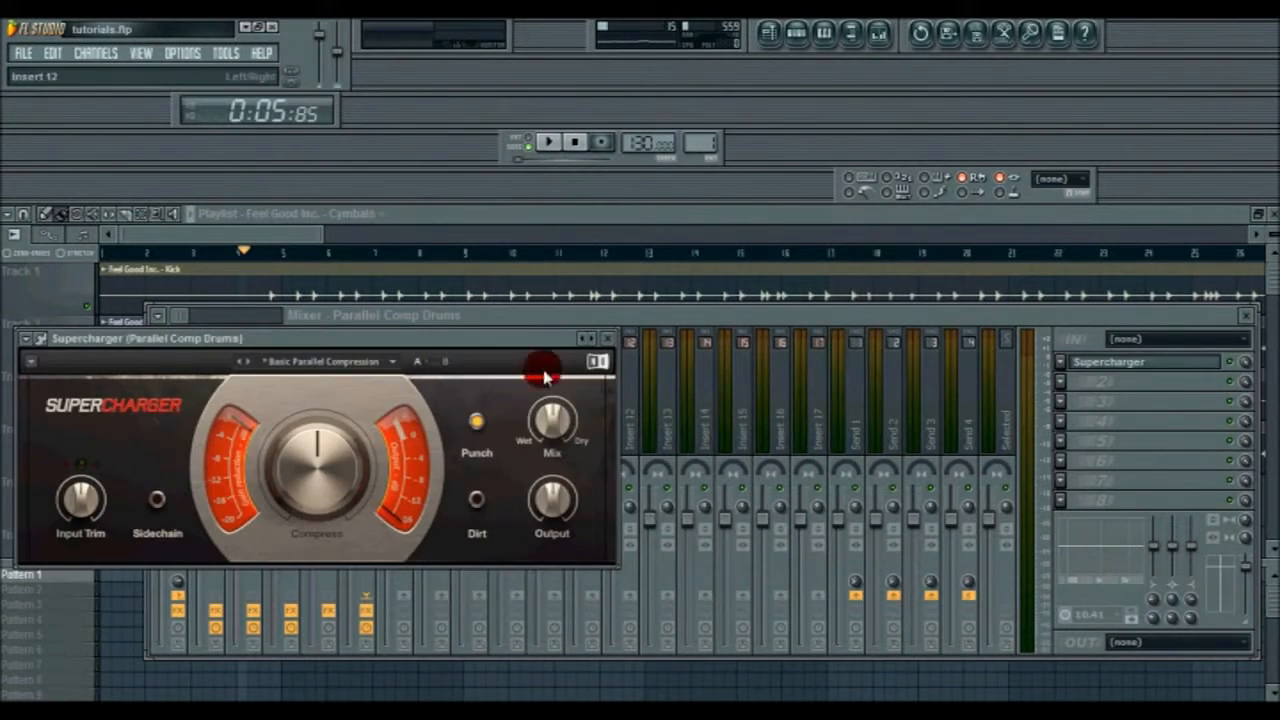
{"action": "left_click_drag", "start_coordinate": [487, 338], "coordinate": [917, 258]}
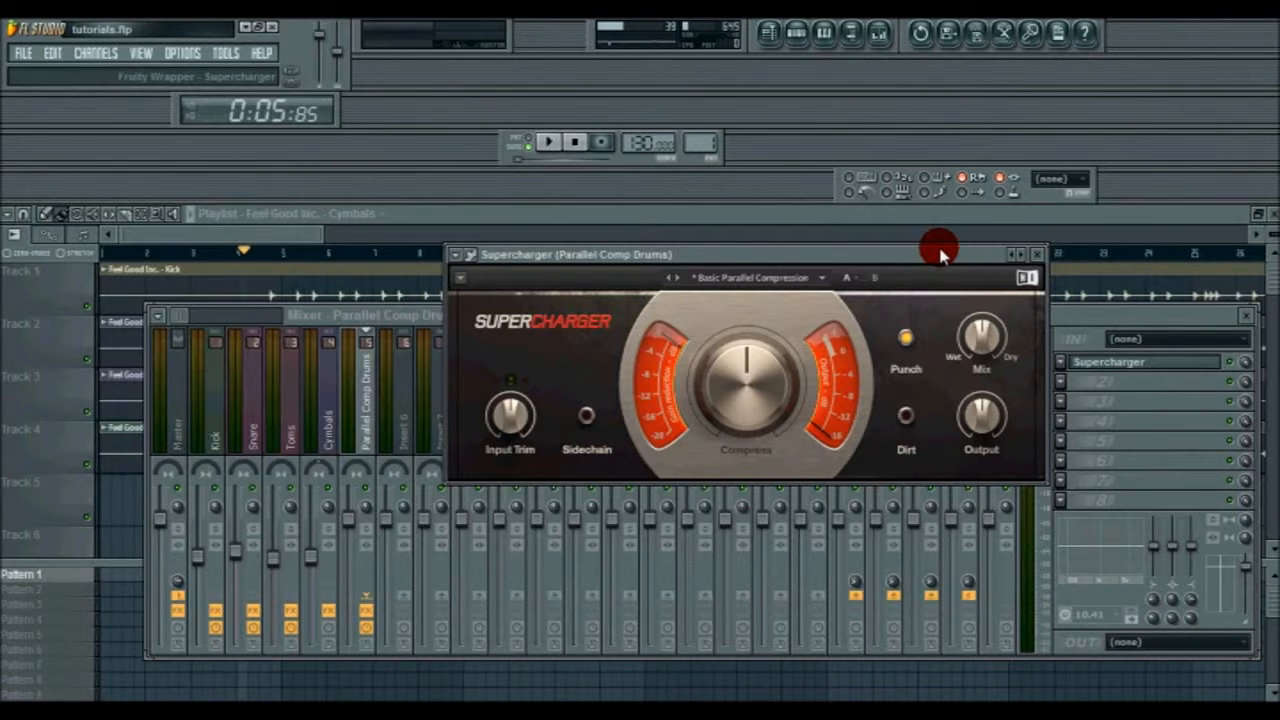
Raise the send level from the Cymbals mixer track to the Parallel Comp Drums track.
{"action": "left_click", "coordinate": [365, 425]}
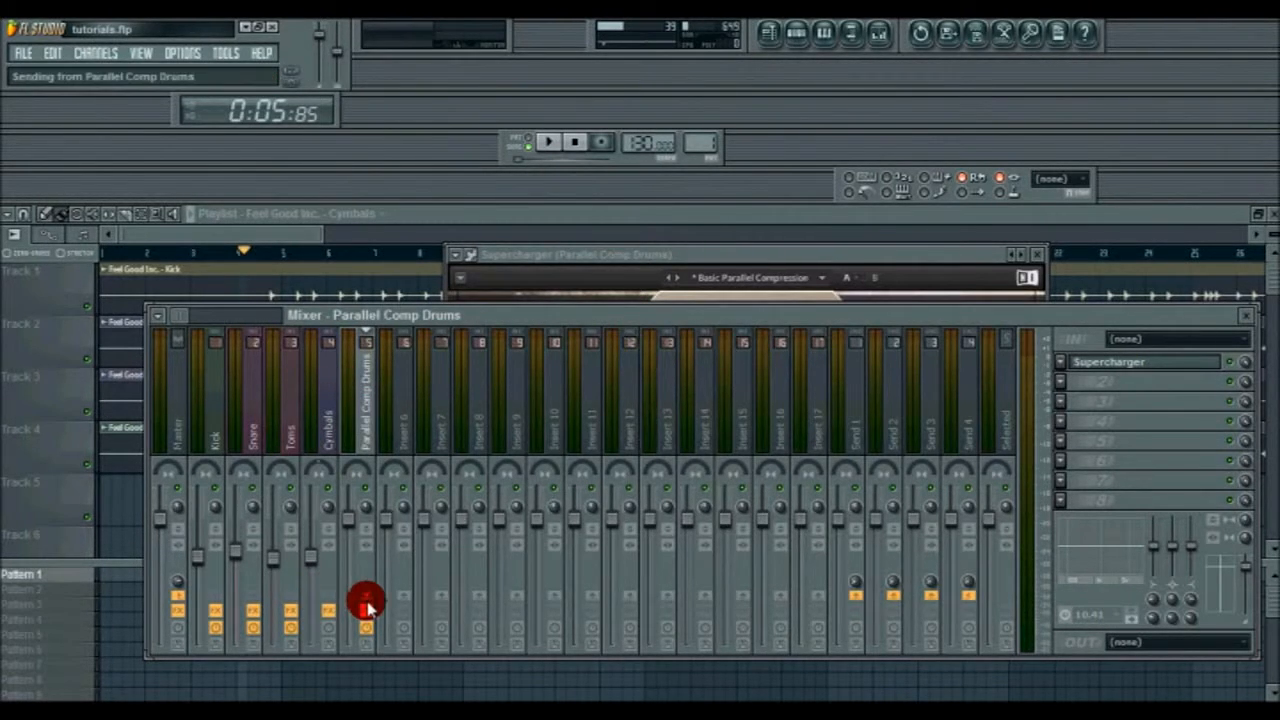
{"action": "left_click", "coordinate": [323, 443]}
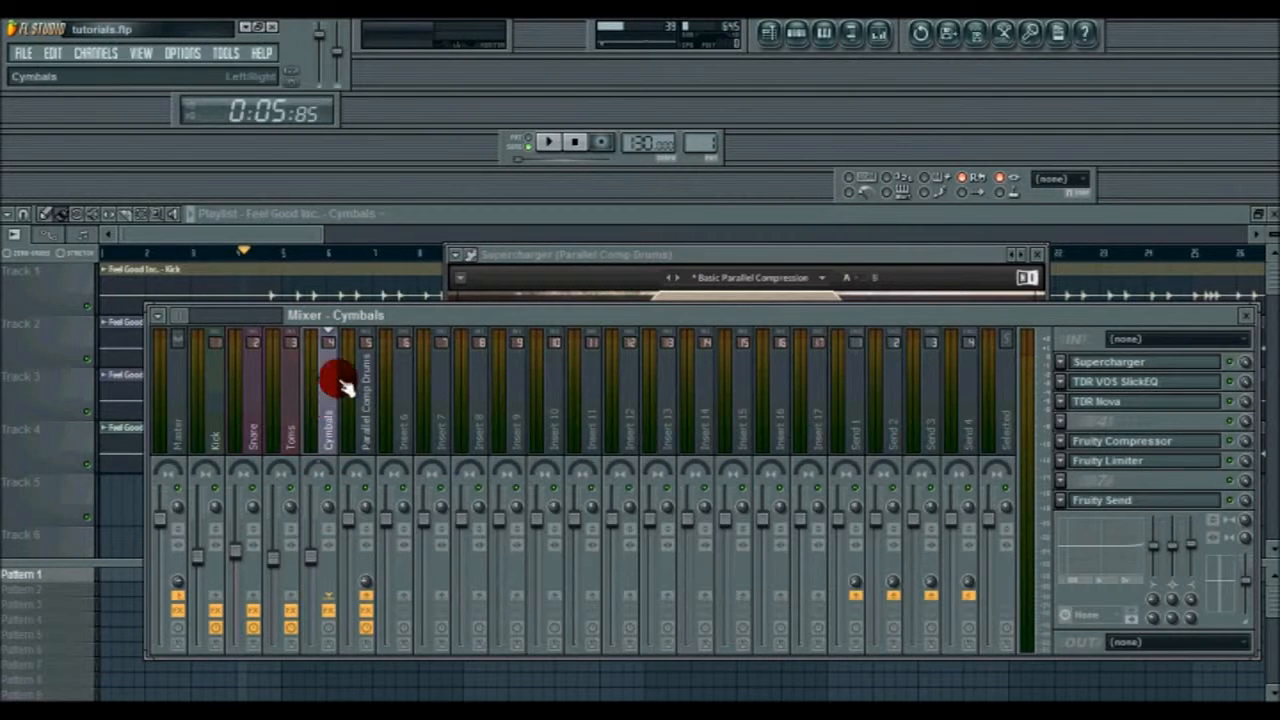
{"action": "right_click", "coordinate": [368, 598]}
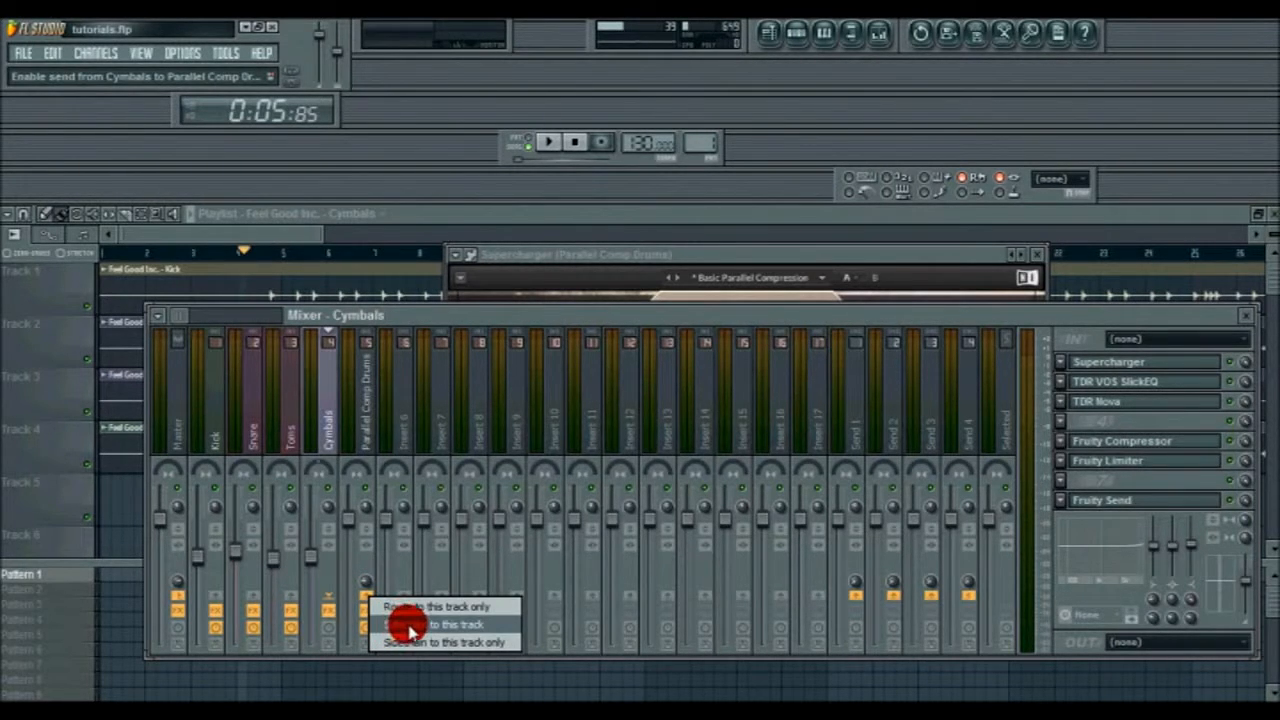
{"action": "left_click", "coordinate": [439, 320]}
{"action": "left_click_drag", "start_coordinate": [366, 581], "coordinate": [370, 521]}
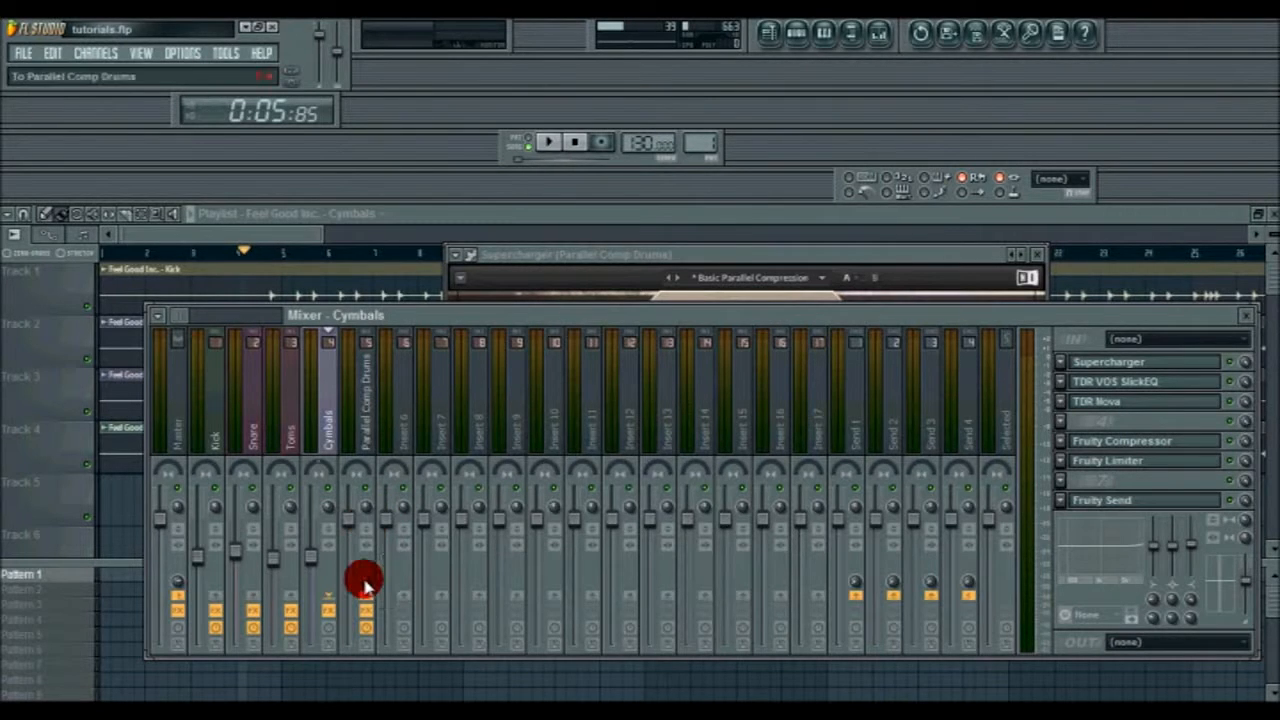
Raise the send levels from the Toms, Snare and Kick mixer tracks to the Parallel Comp Drums track.
{"action": "left_click", "coordinate": [298, 438]}
{"action": "left_click_drag", "start_coordinate": [367, 583], "coordinate": [374, 523]}
{"action": "left_click", "coordinate": [248, 424]}
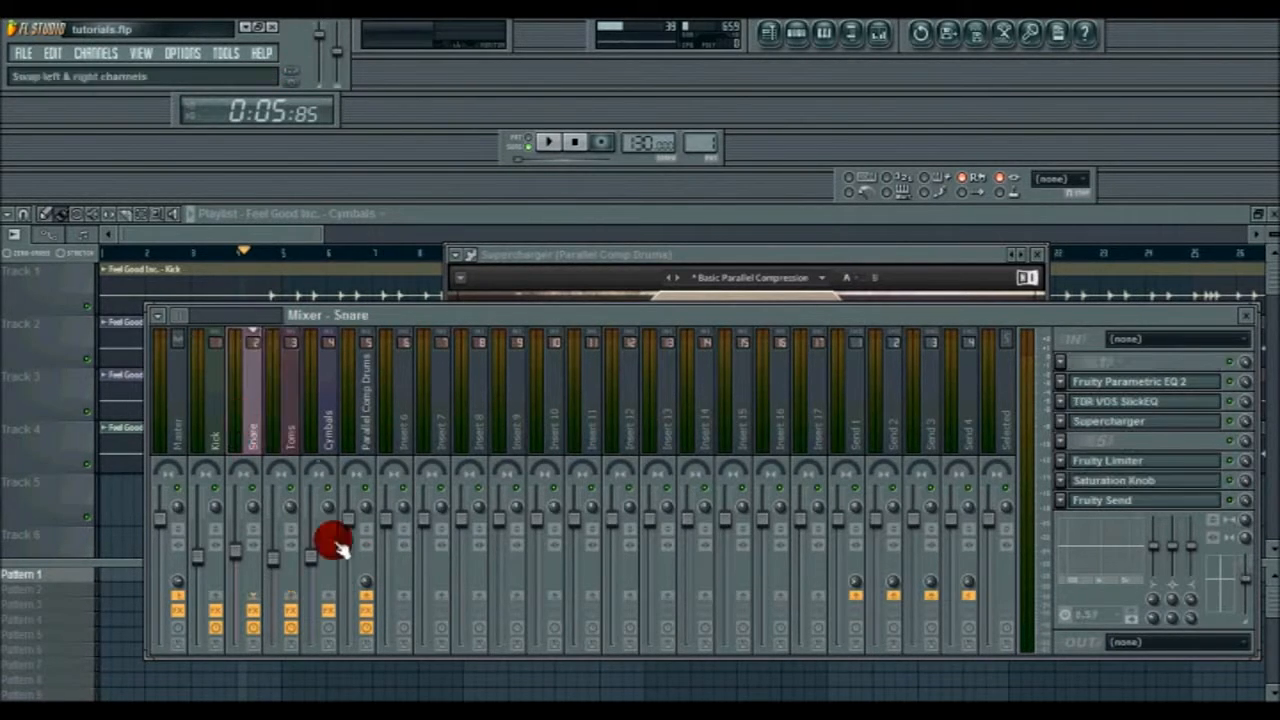
{"action": "left_click_drag", "start_coordinate": [366, 588], "coordinate": [374, 523]}
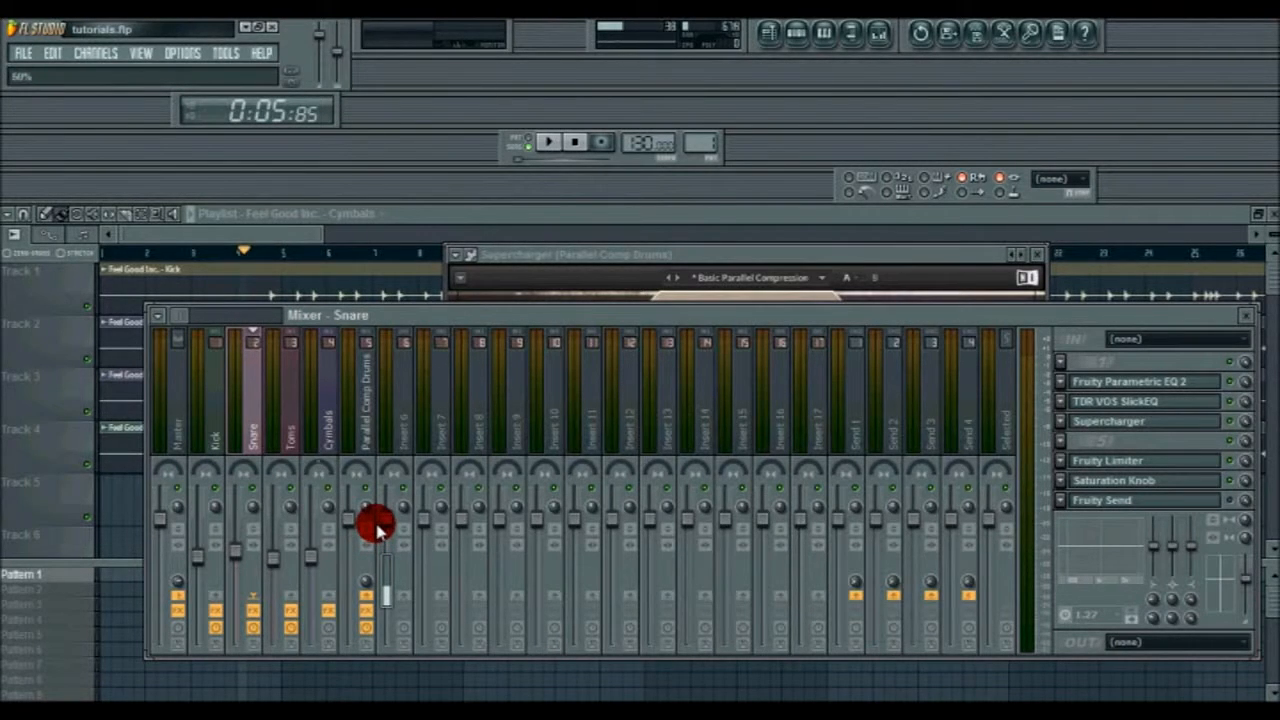
{"action": "left_click", "coordinate": [228, 440]}
{"action": "left_click_drag", "start_coordinate": [366, 590], "coordinate": [371, 515]}
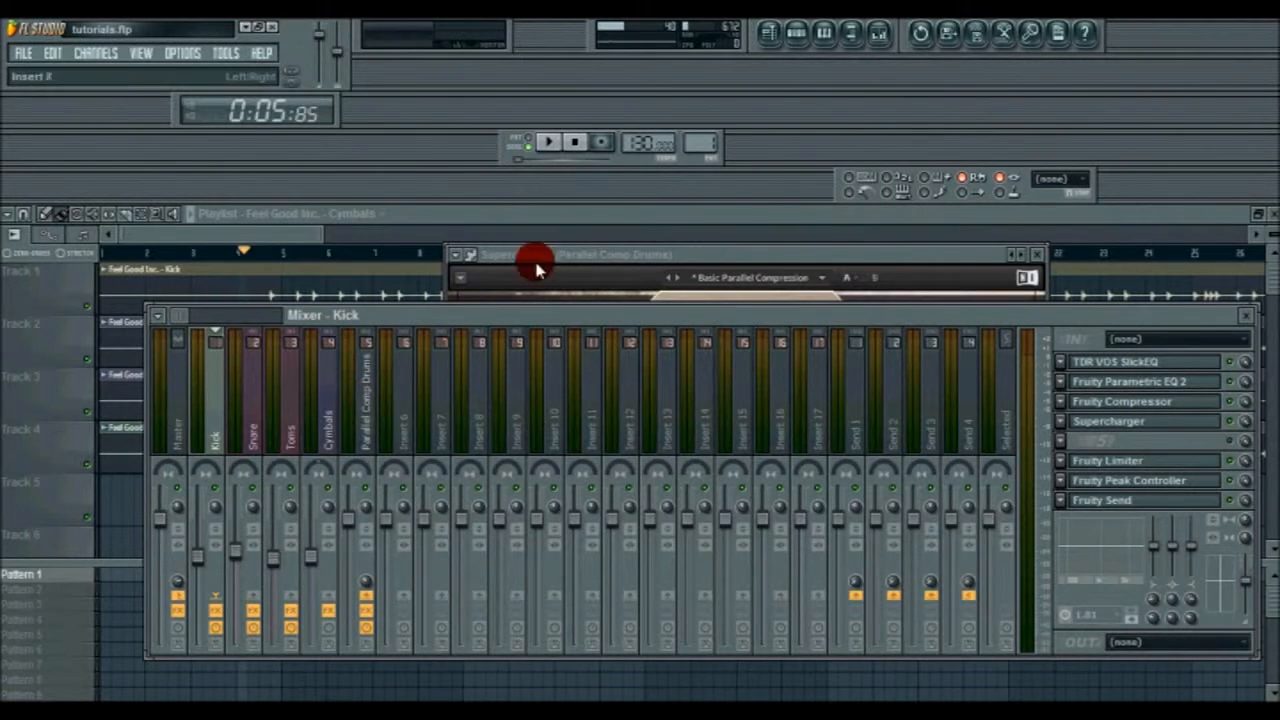
Play the drums and set the Compress amount of Supercharger on the Parallel Comp Drums track to 7.80.
{"action": "left_click", "coordinate": [585, 252]}
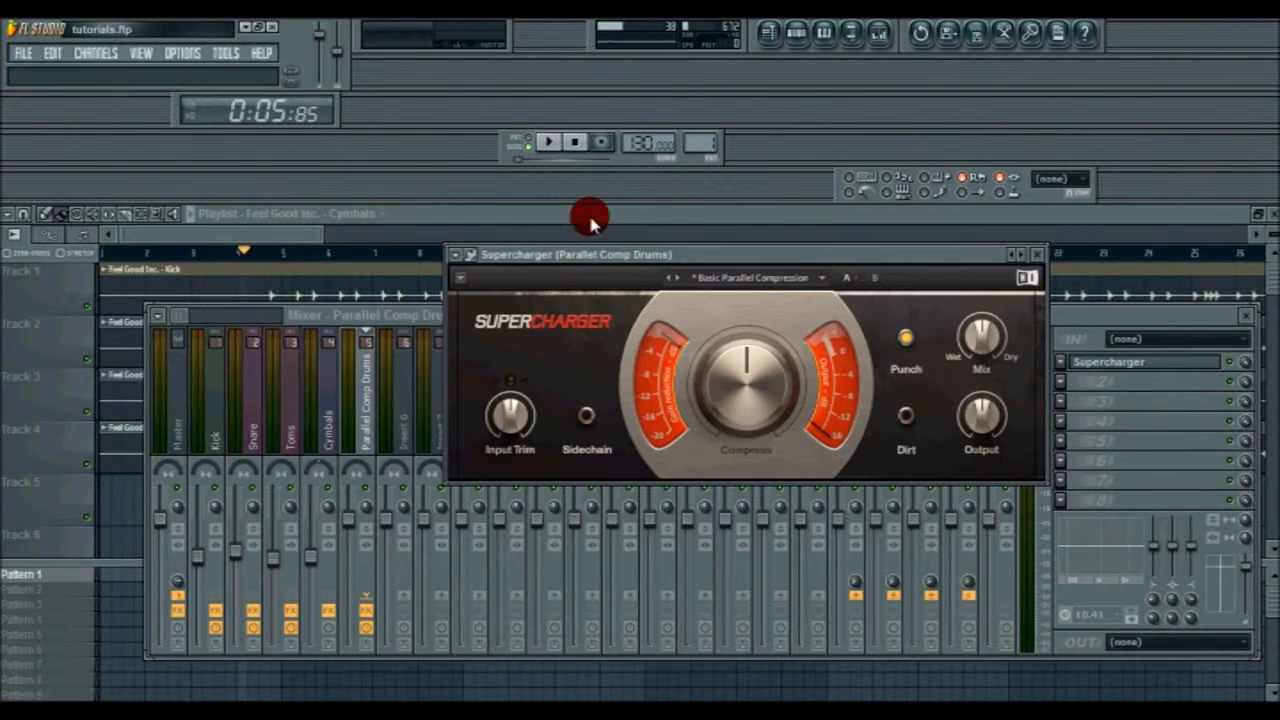
{"action": "left_click", "coordinate": [549, 143]}
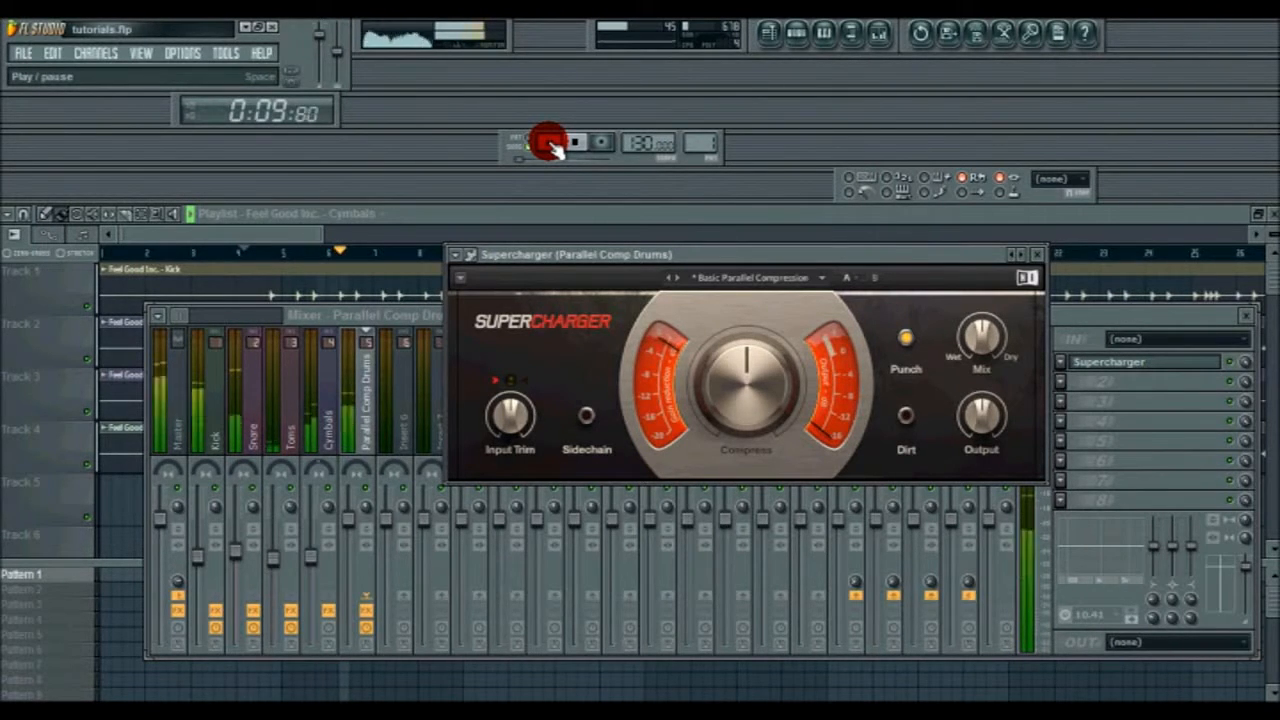
{"action": "mouse_move", "coordinate": [738, 400]}
{"action": "scroll", "coordinate": [737, 397], "scroll_direction": "up", "scroll_amount": 4}
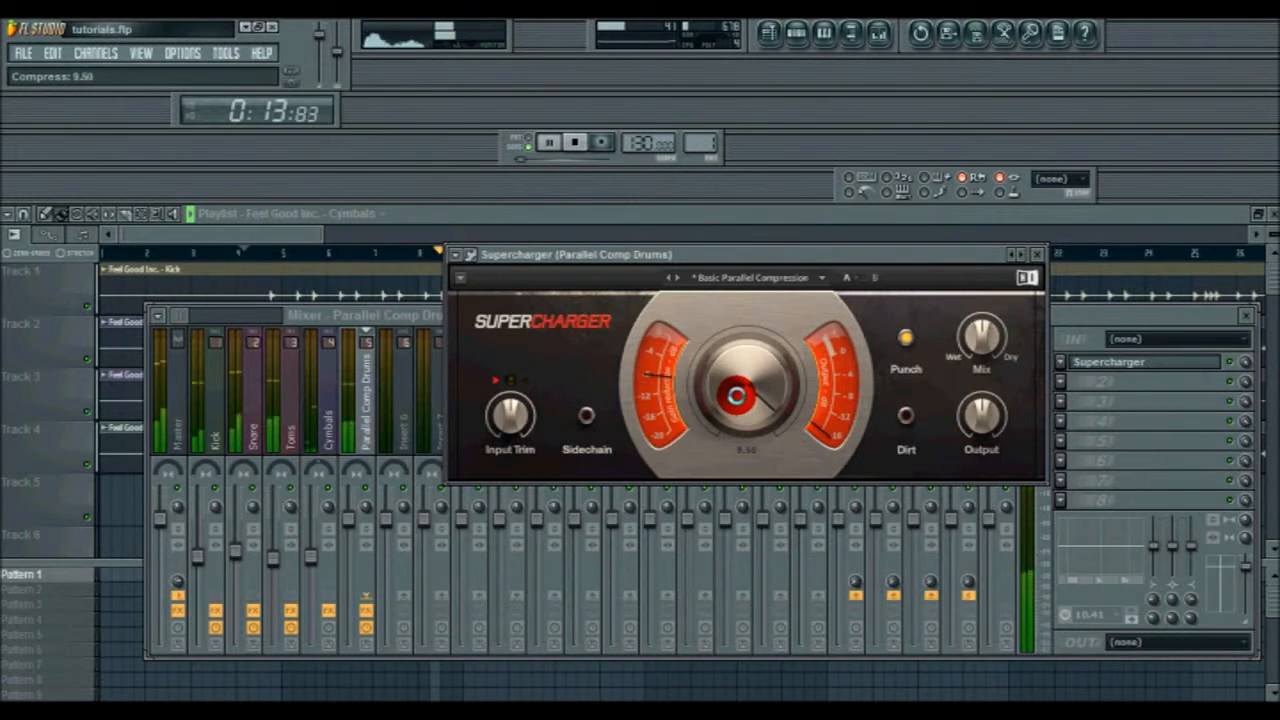
{"action": "scroll", "coordinate": [737, 397], "scroll_direction": "down", "scroll_amount": 5}
{"action": "scroll", "coordinate": [737, 397], "scroll_direction": "down", "scroll_amount": 2}
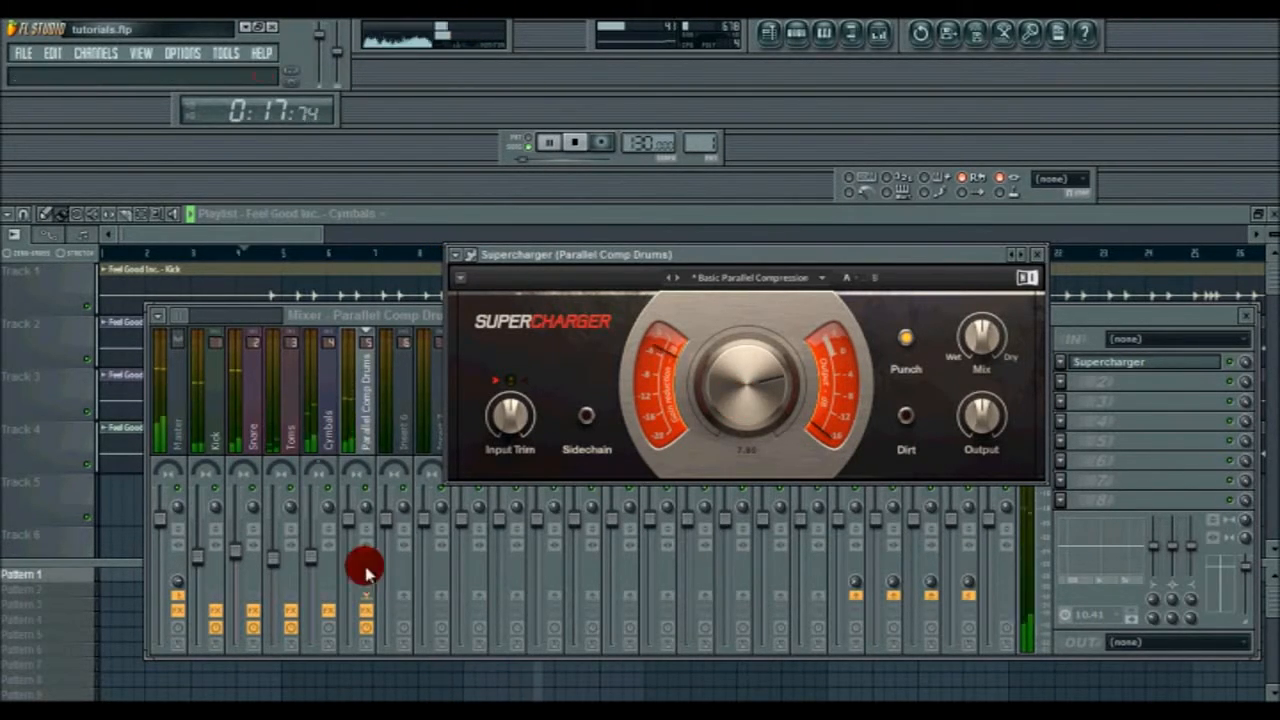
Blend in the Parallel Comp Drums track by lowering its volume slightly during playback, and stop playback.
{"action": "left_click", "coordinate": [346, 531]}
{"action": "left_click_drag", "start_coordinate": [350, 583], "coordinate": [329, 691]}
{"action": "left_click_drag", "start_coordinate": [312, 100], "coordinate": [362, 497]}
{"action": "left_click", "coordinate": [528, 146]}
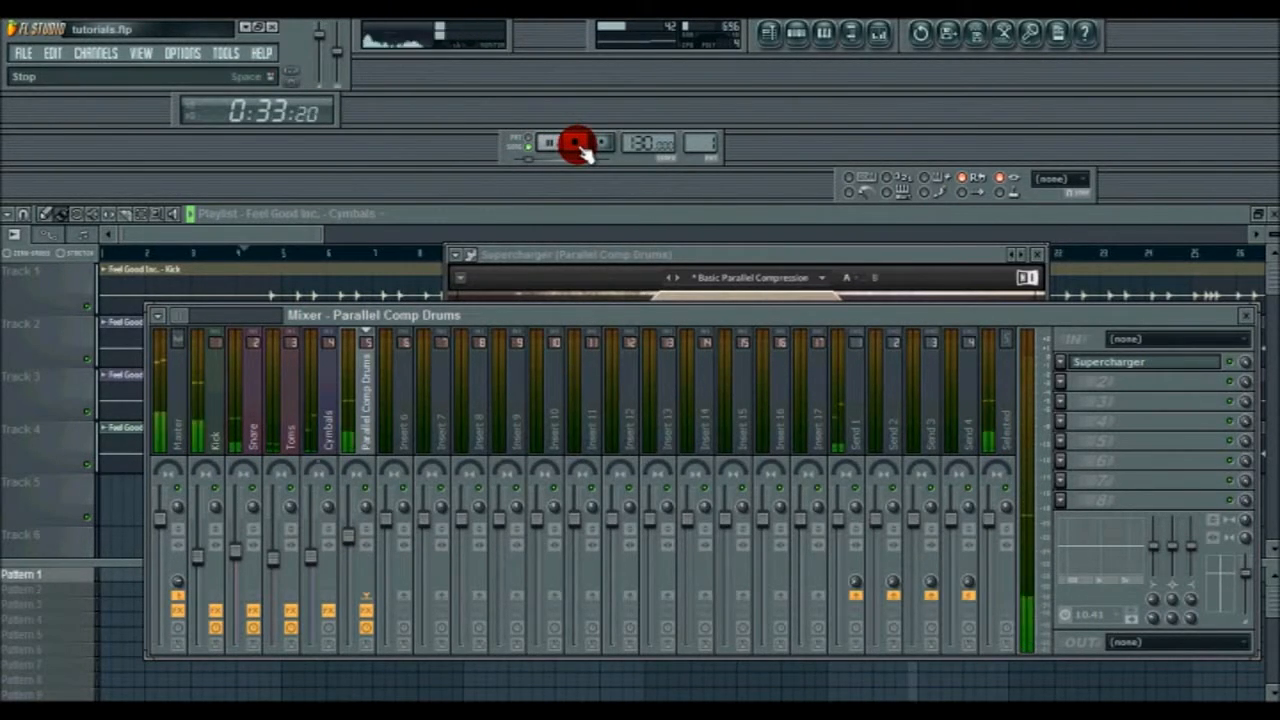
{"action": "left_click", "coordinate": [578, 144]}
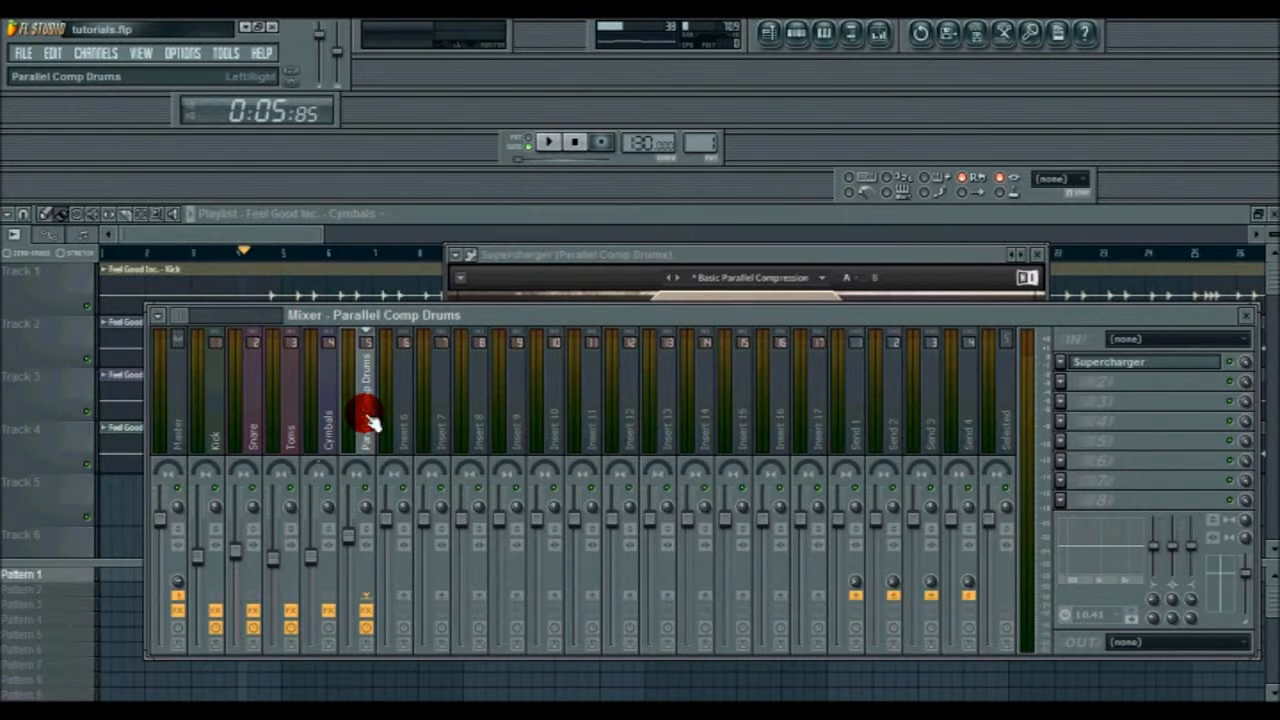
Disable the effects on the Snare, Toms and Cymbals mixer tracks.
{"action": "left_click", "coordinate": [224, 438]}
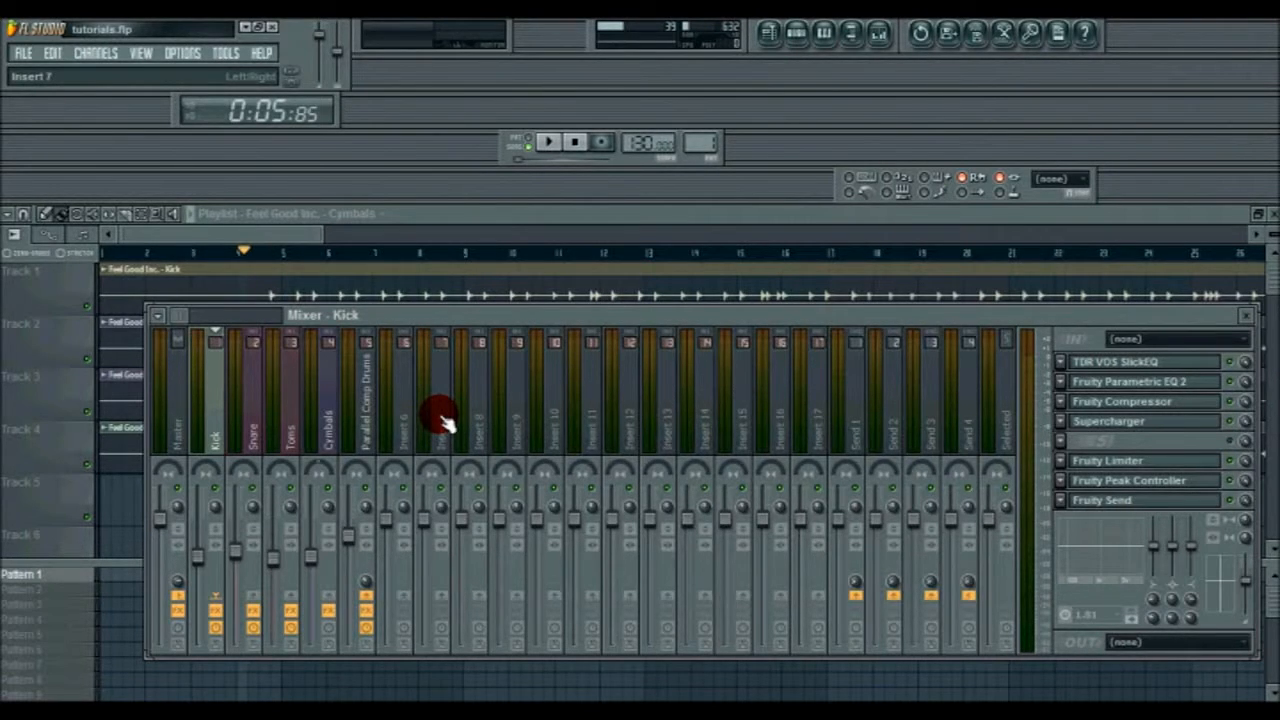
{"action": "left_click", "coordinate": [256, 608]}
{"action": "left_click", "coordinate": [294, 609]}
{"action": "left_click", "coordinate": [330, 609]}
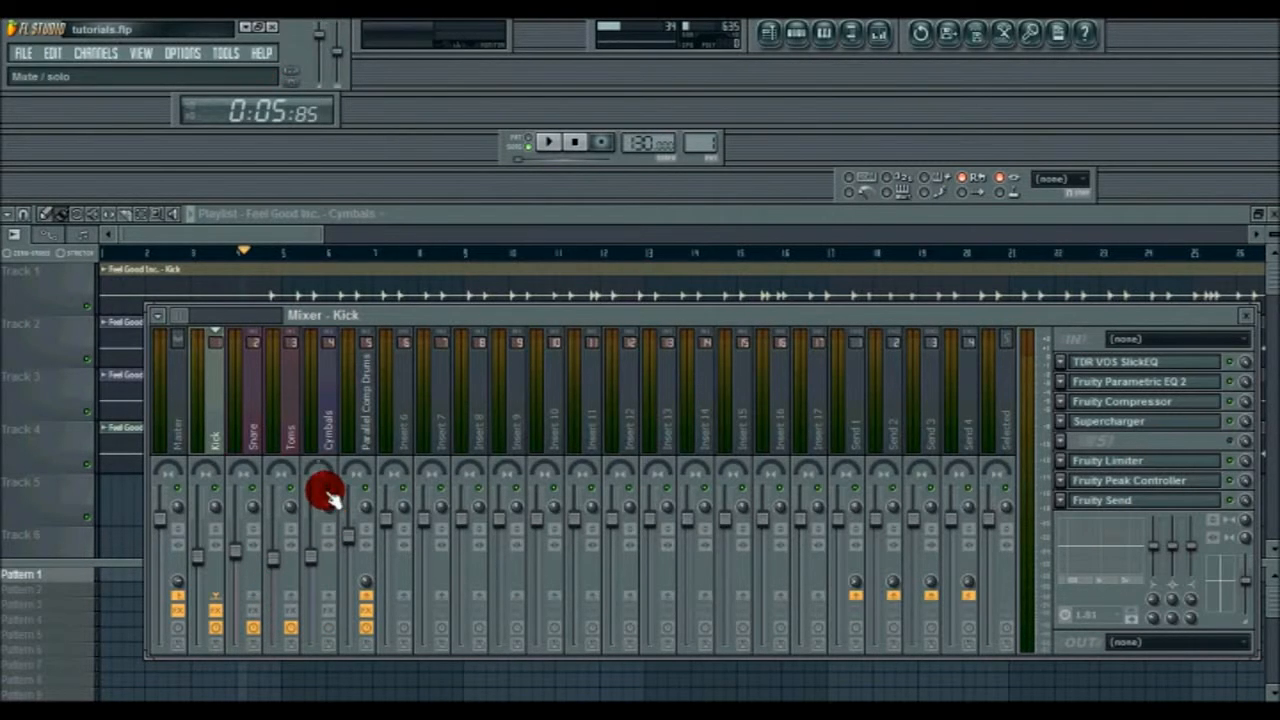
Reset the Parallel Comp Drums mixer track by loading the Default.fst state from the Mixer presets folder.
{"action": "left_click", "coordinate": [366, 416]}
{"action": "right_click", "coordinate": [366, 414]}
{"action": "mouse_move", "coordinate": [545, 340]}
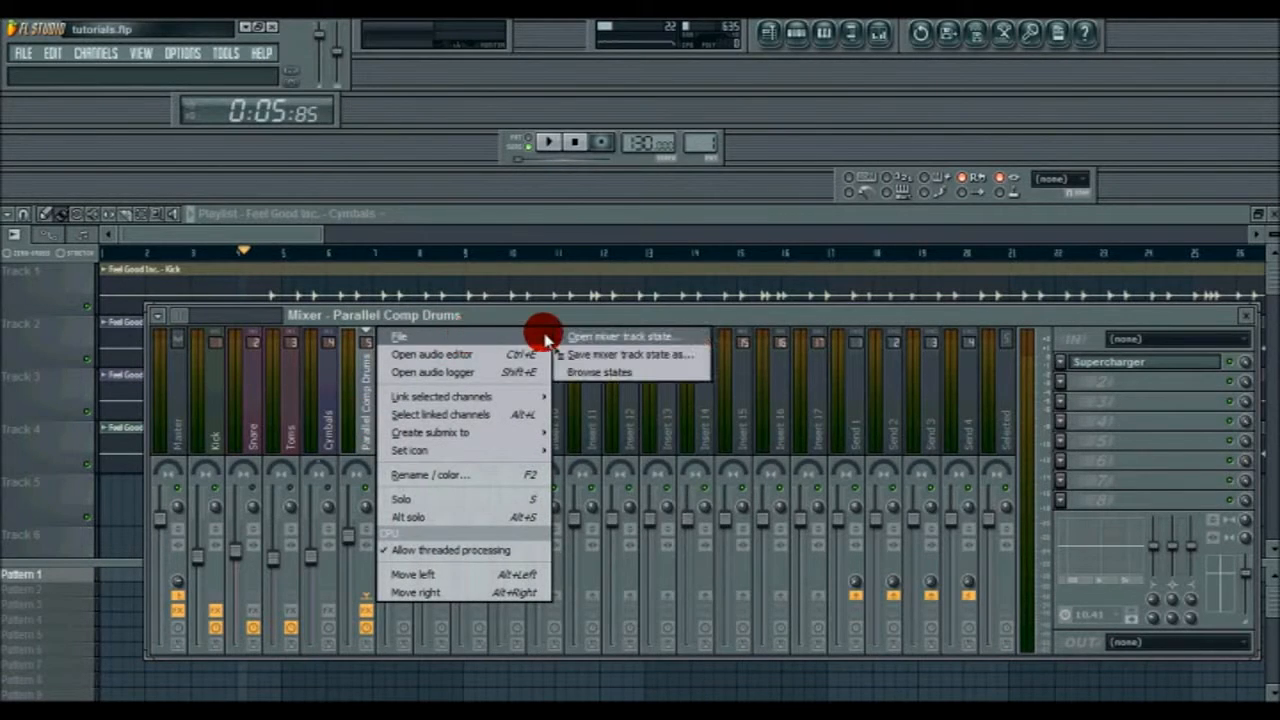
{"action": "left_click", "coordinate": [592, 337]}
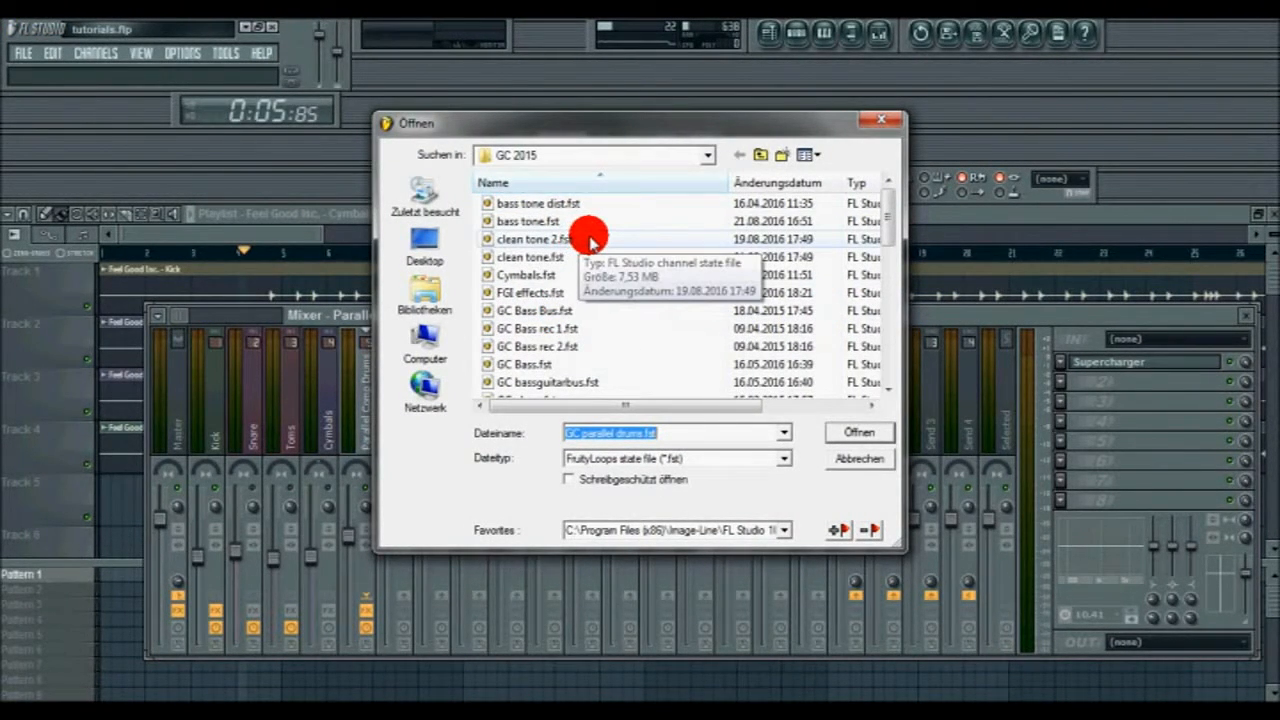
{"action": "left_click", "coordinate": [607, 157]}
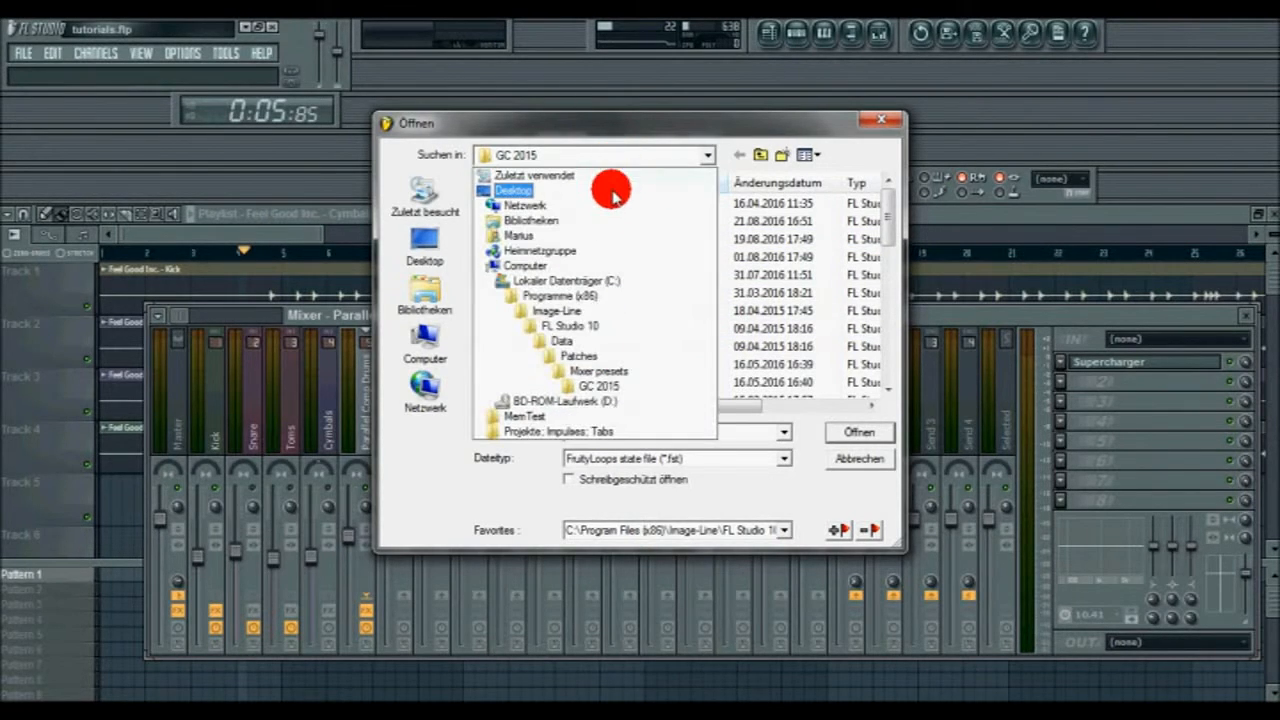
{"action": "left_click", "coordinate": [578, 327]}
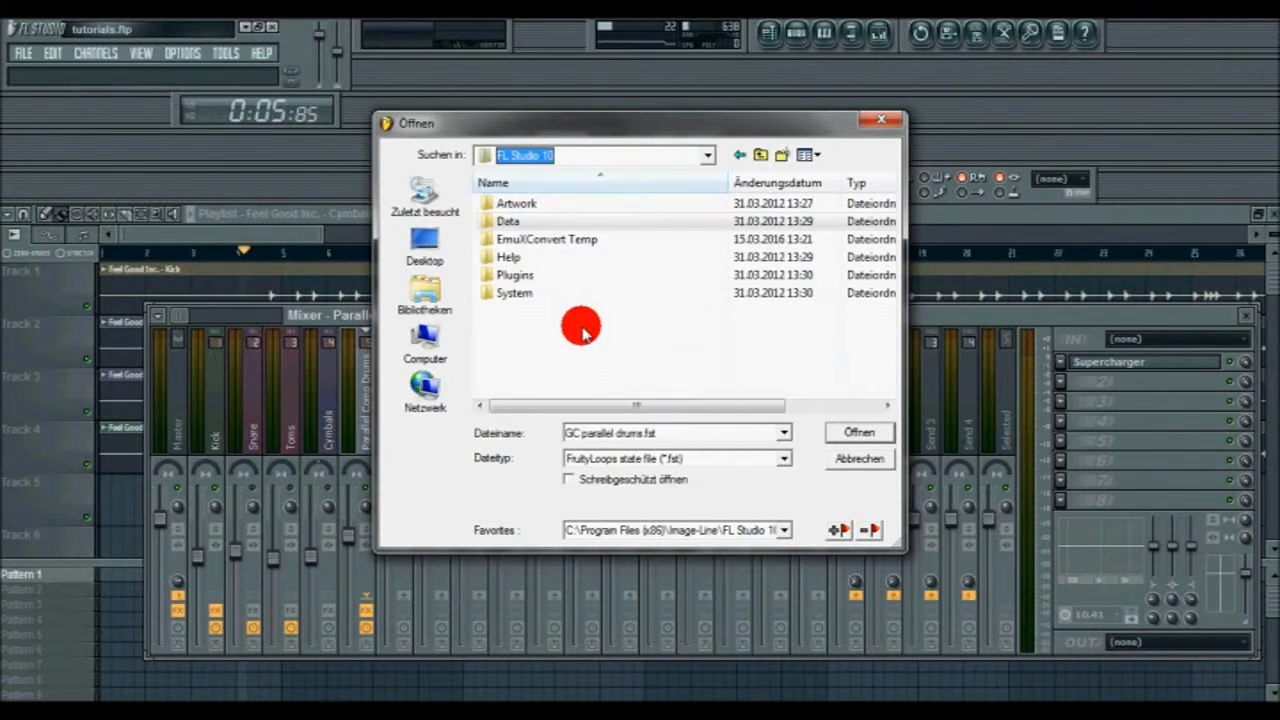
{"action": "left_click", "coordinate": [704, 160]}
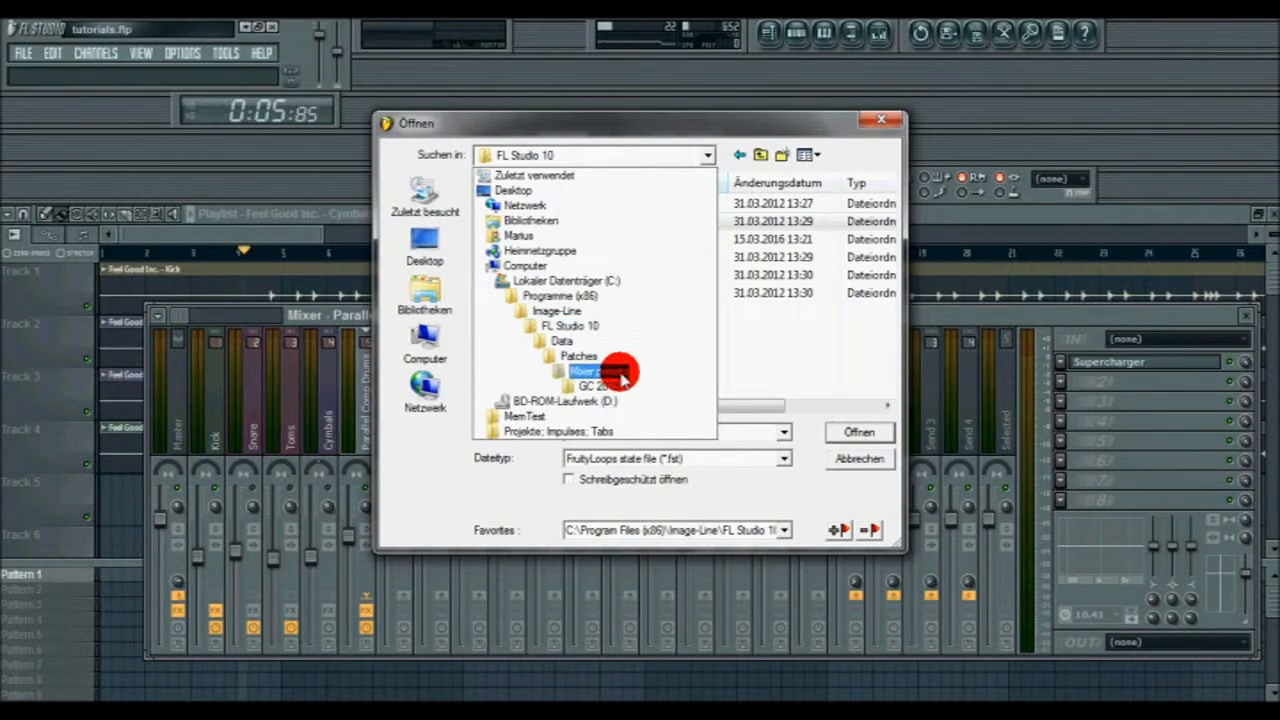
{"action": "left_click", "coordinate": [618, 372]}
{"action": "double_click", "coordinate": [634, 432]}
{"action": "type", "text": "def"}
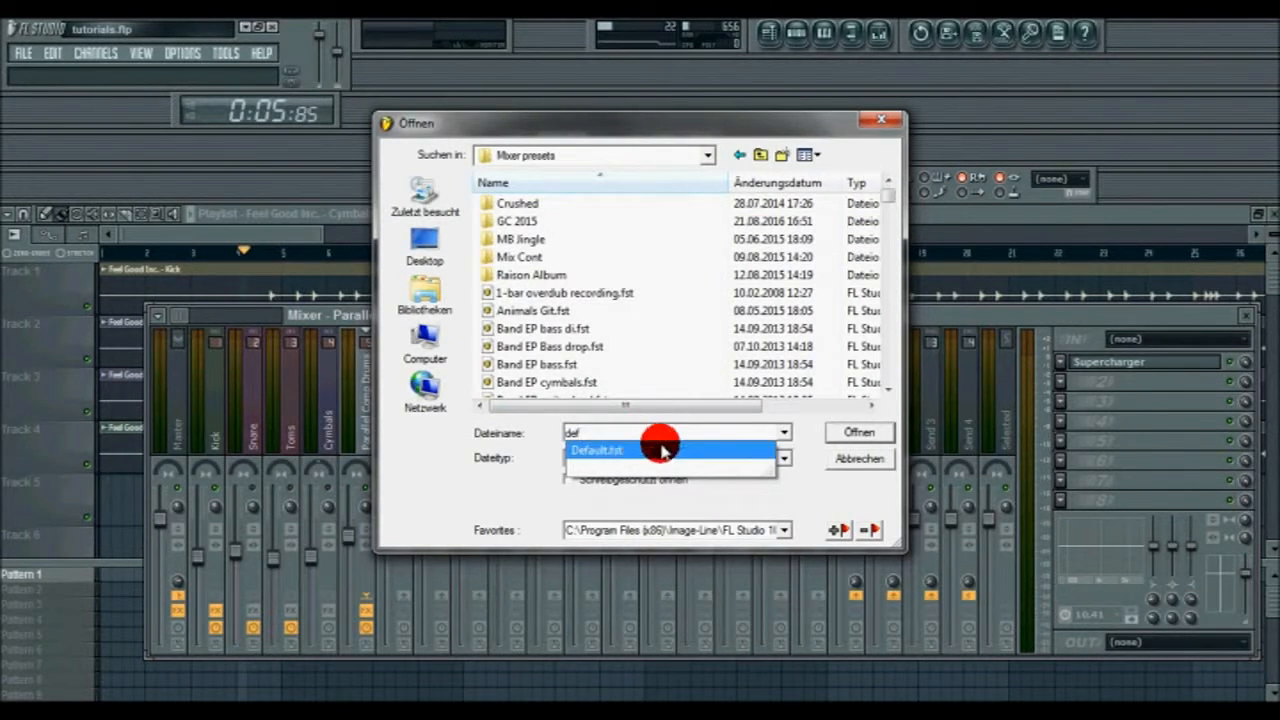
{"action": "left_click", "coordinate": [652, 447]}
{"action": "left_click", "coordinate": [845, 437]}
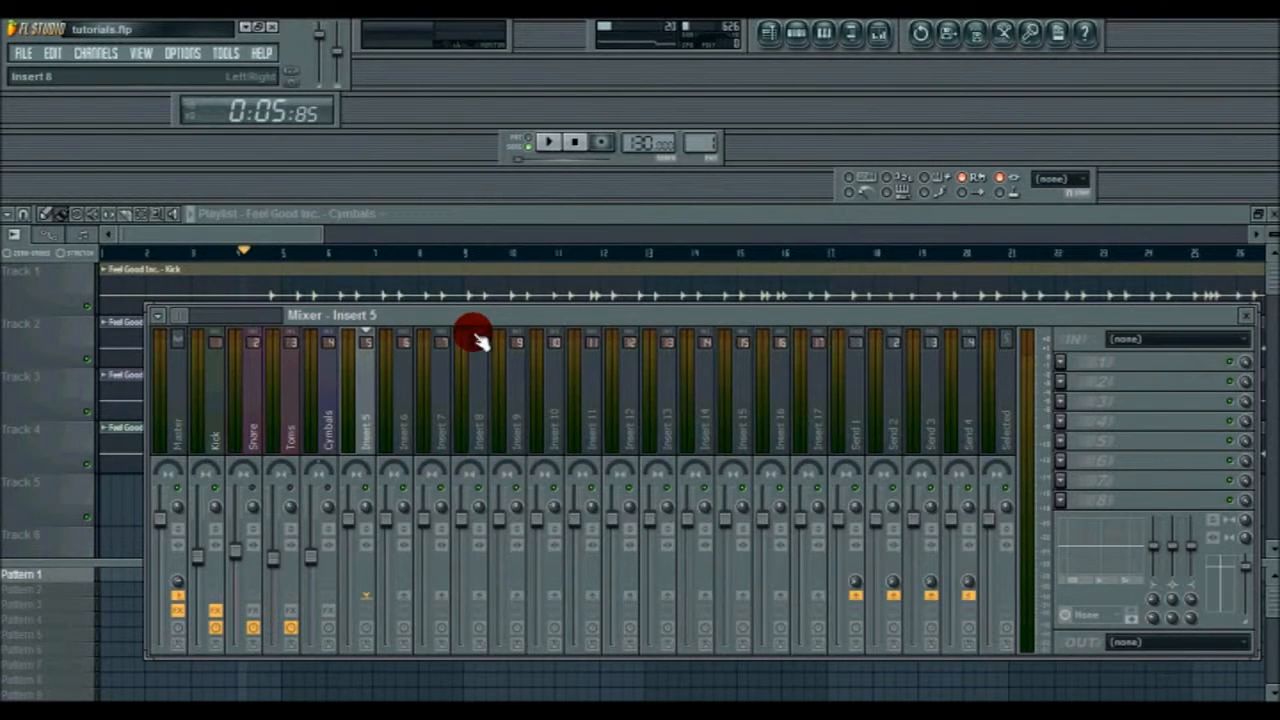
Mute the Snare, Toms and Cymbals clips on playlist Tracks 2, 3 and 4.
{"action": "left_click", "coordinate": [444, 212]}
{"action": "left_click", "coordinate": [86, 360]}
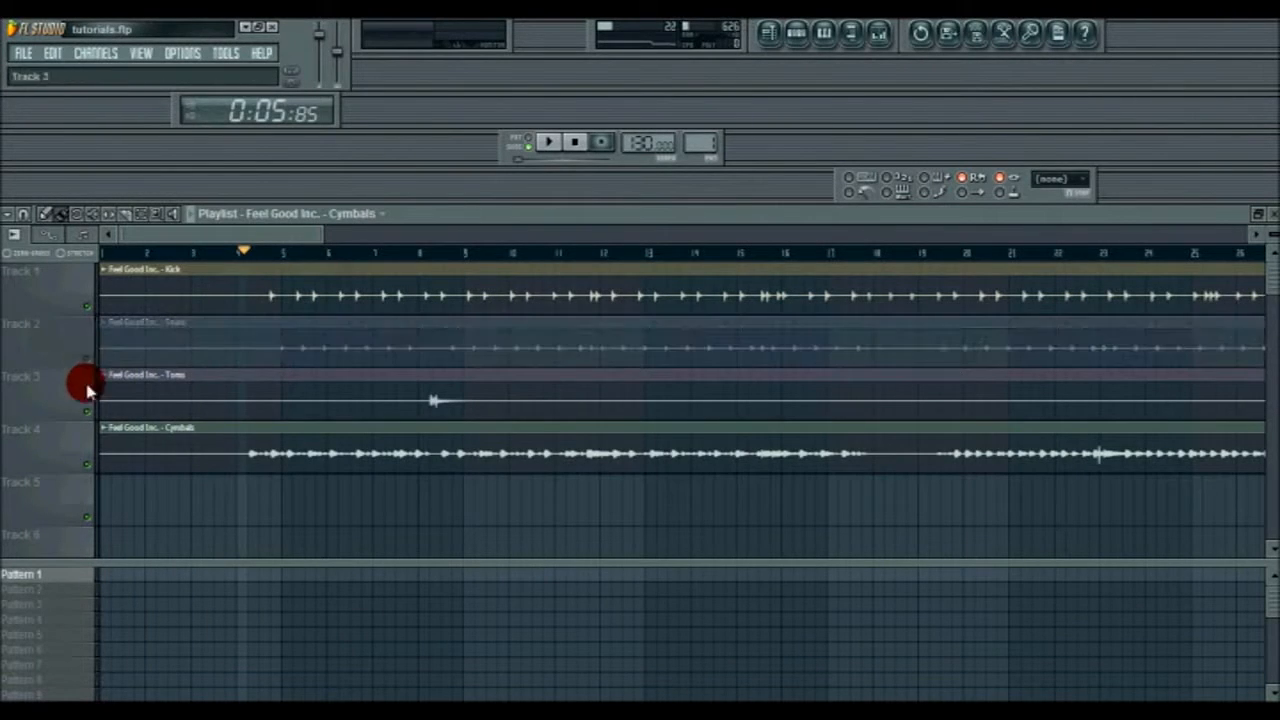
{"action": "left_click", "coordinate": [86, 411]}
{"action": "left_click", "coordinate": [85, 463]}
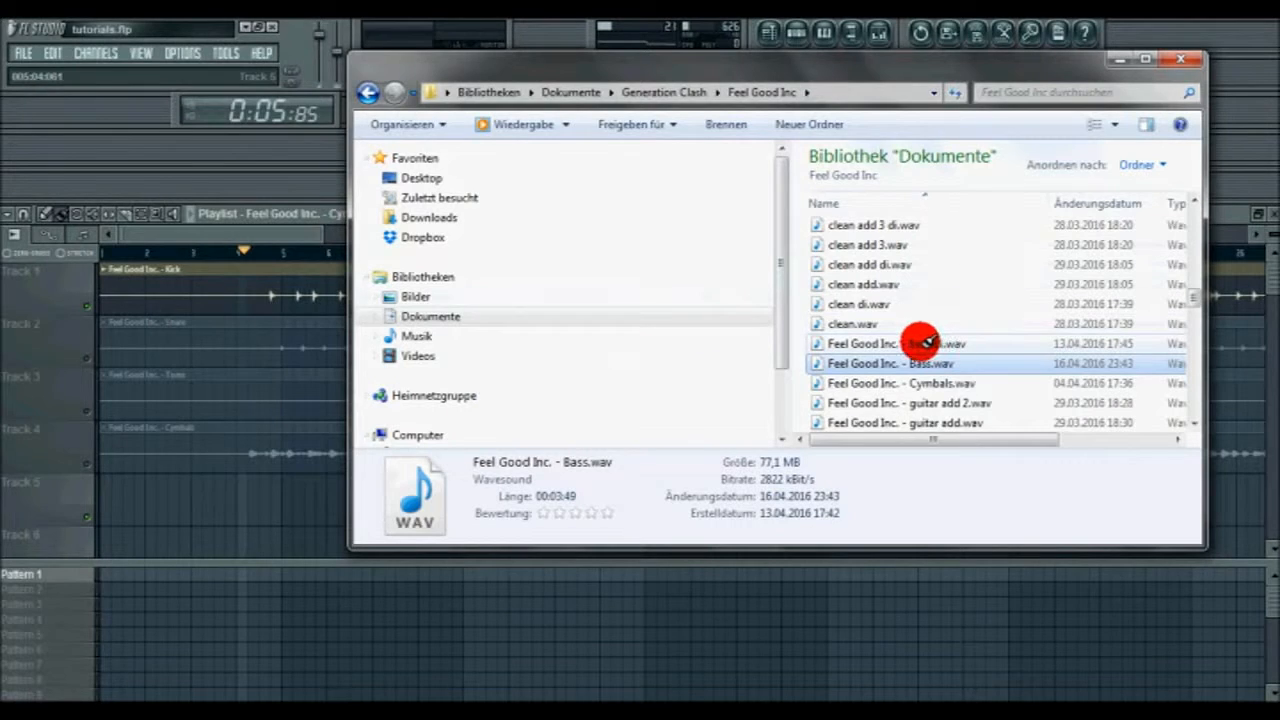
Add Feel Good Inc. - Bass.wav to playlist Track 5 and route its channel to mixer track 5.
{"action": "left_click_drag", "start_coordinate": [886, 366], "coordinate": [69, 505]}
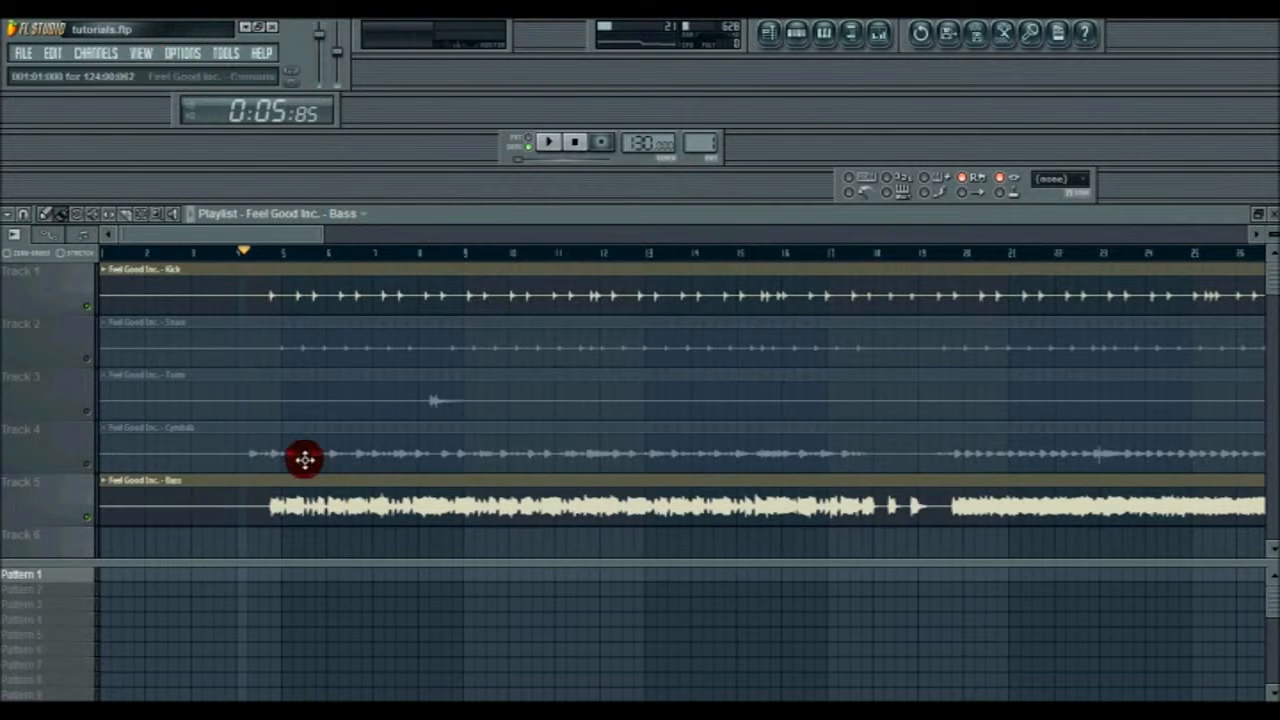
{"action": "double_click", "coordinate": [299, 494]}
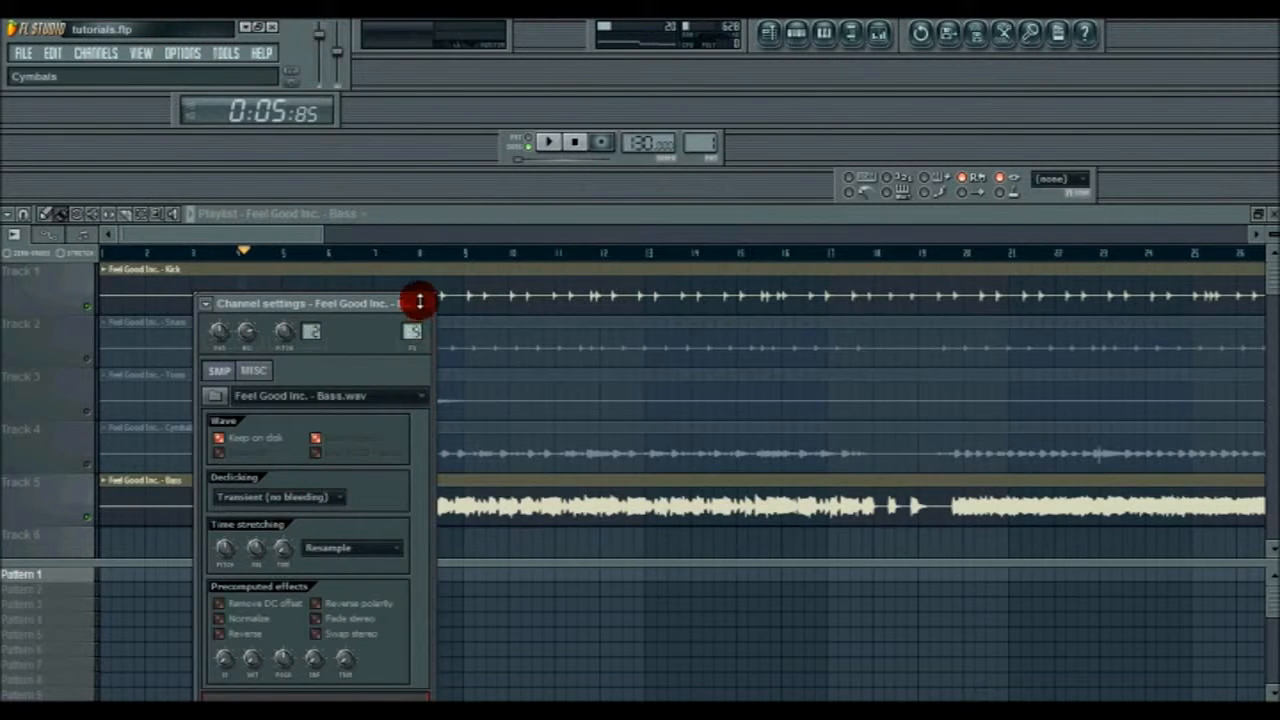
Show the mixer and lower the volume of the Insert 5 track.
{"action": "left_click", "coordinate": [141, 53]}
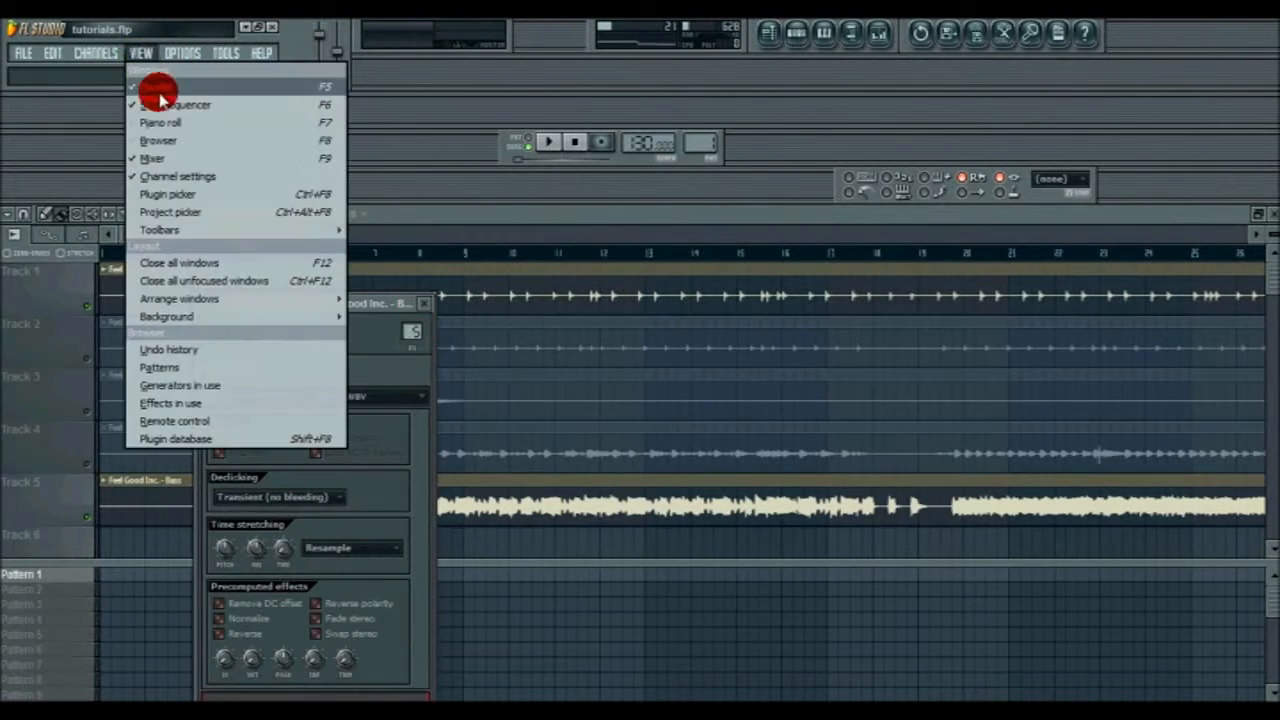
{"action": "left_click", "coordinate": [158, 150]}
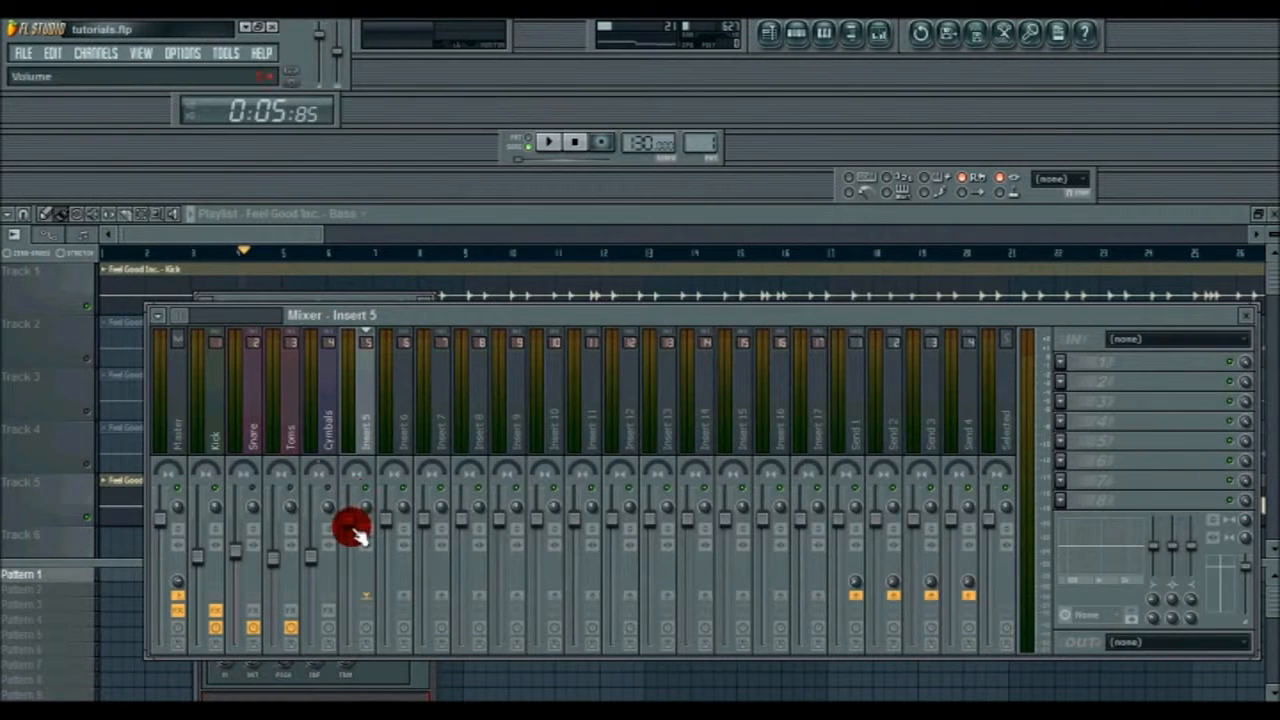
{"action": "mouse_move", "coordinate": [354, 528]}
{"action": "left_mouse_down"}
{"action": "mouse_move", "coordinate": [343, 586]}
{"action": "mouse_move", "coordinate": [349, 550]}
{"action": "left_mouse_up"}
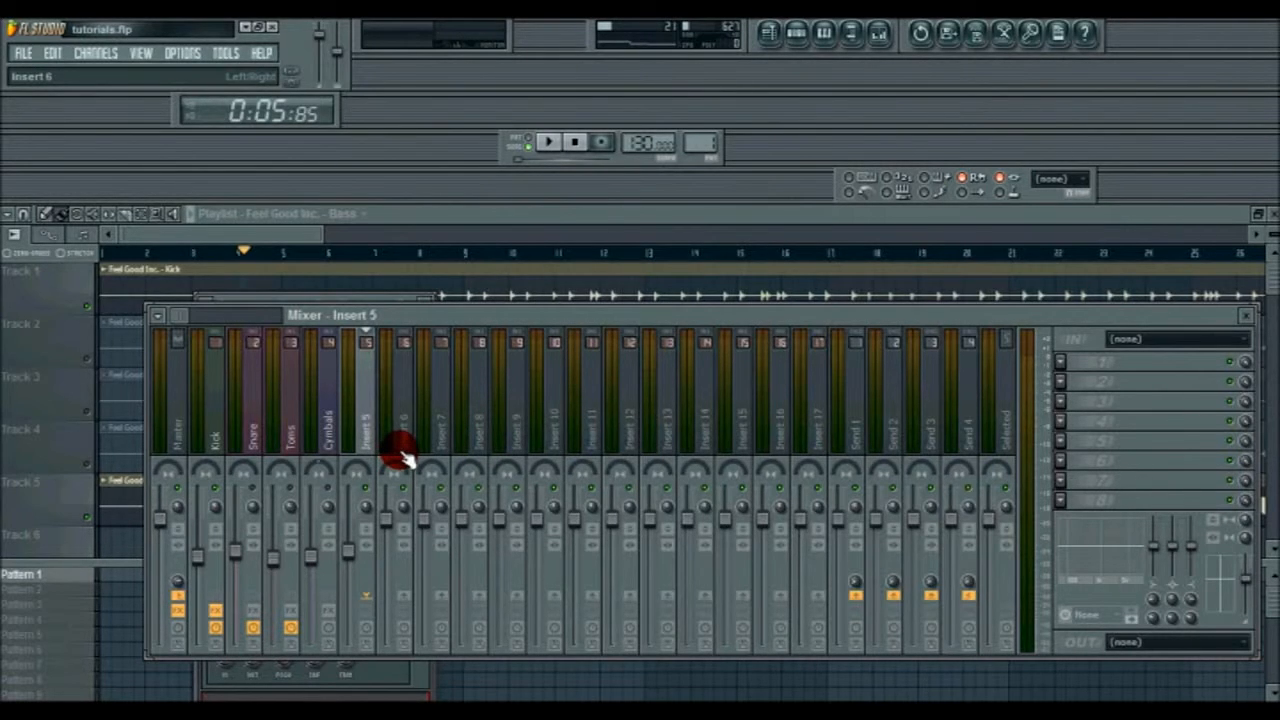
Play the kick and bass together, lower the Insert 5 track's volume to -8.1 dB, and stop playback.
{"action": "left_click", "coordinate": [553, 145]}
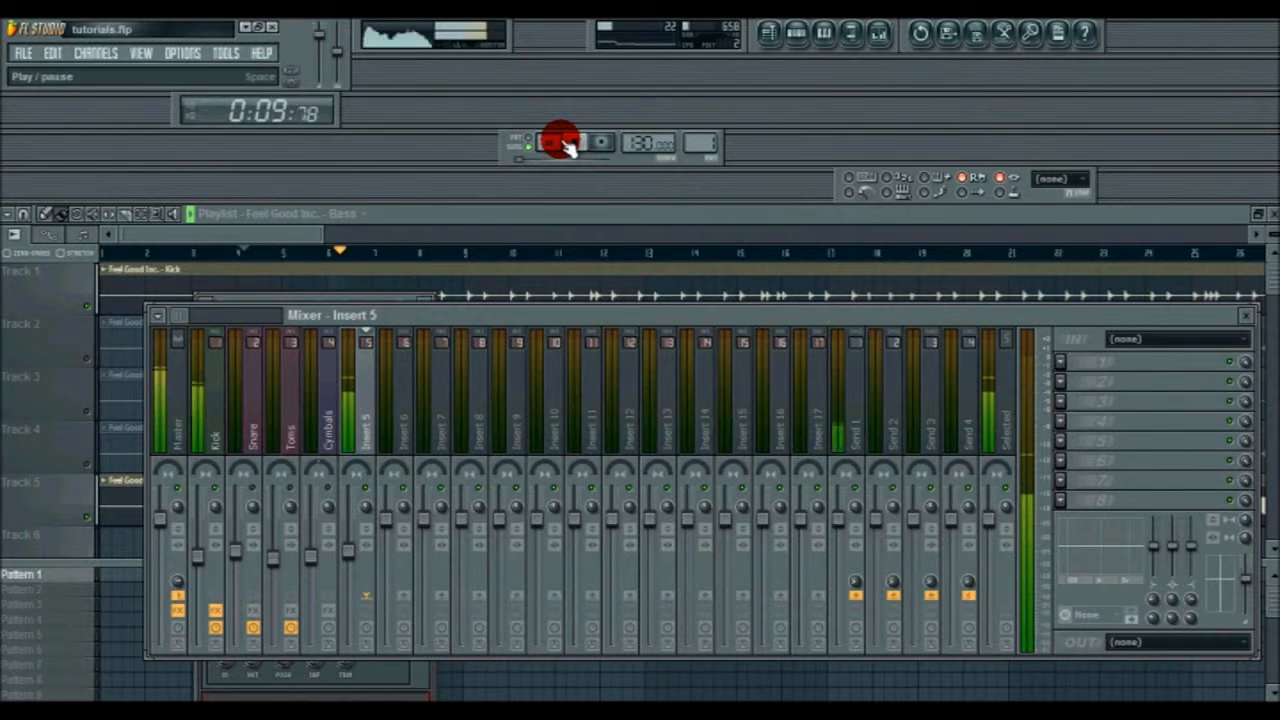
{"action": "left_click_drag", "start_coordinate": [350, 557], "coordinate": [359, 564]}
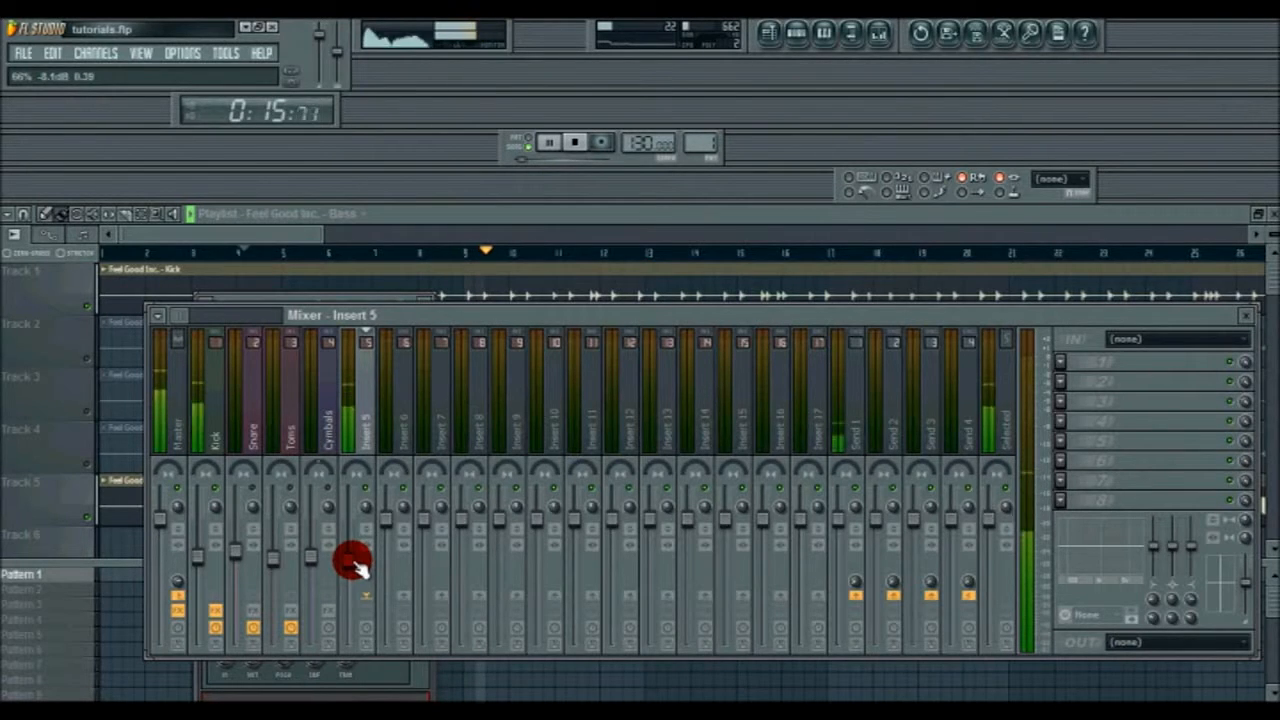
{"action": "left_click", "coordinate": [582, 145]}
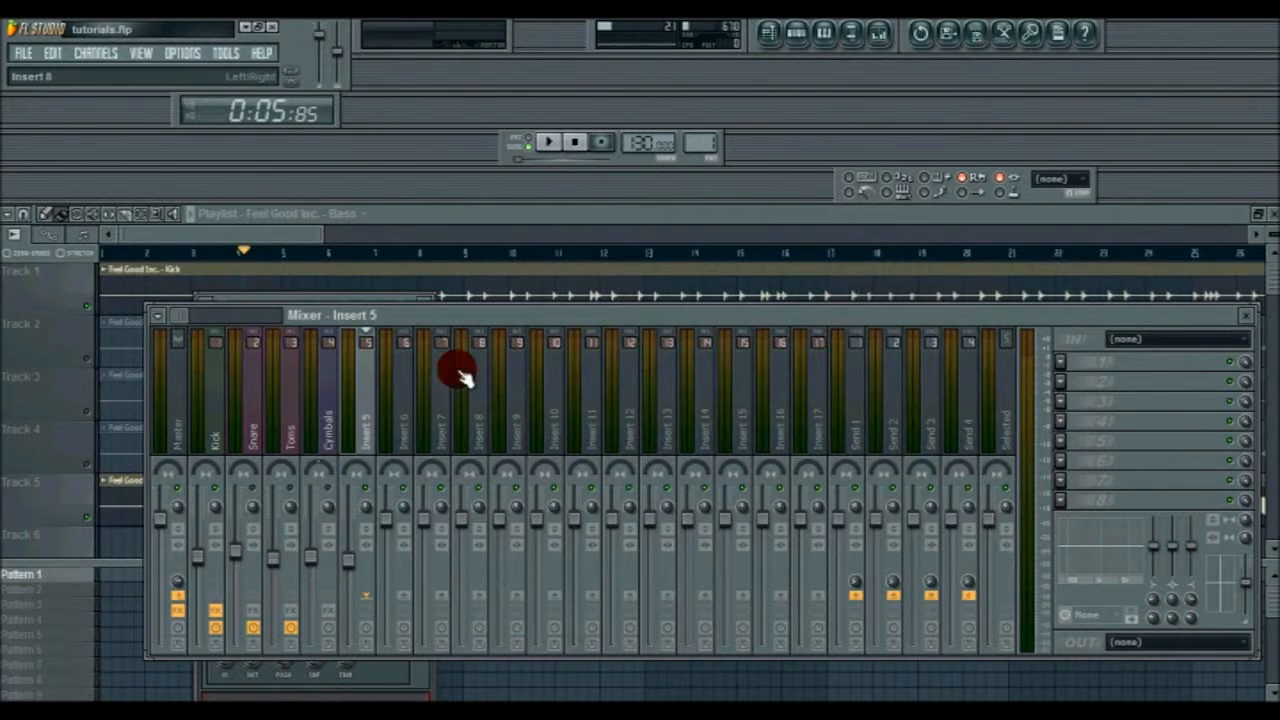
Open the Fruity Peak Controller on the Kick mixer track and move its window clear of the effect slots.
{"action": "left_click", "coordinate": [220, 428]}
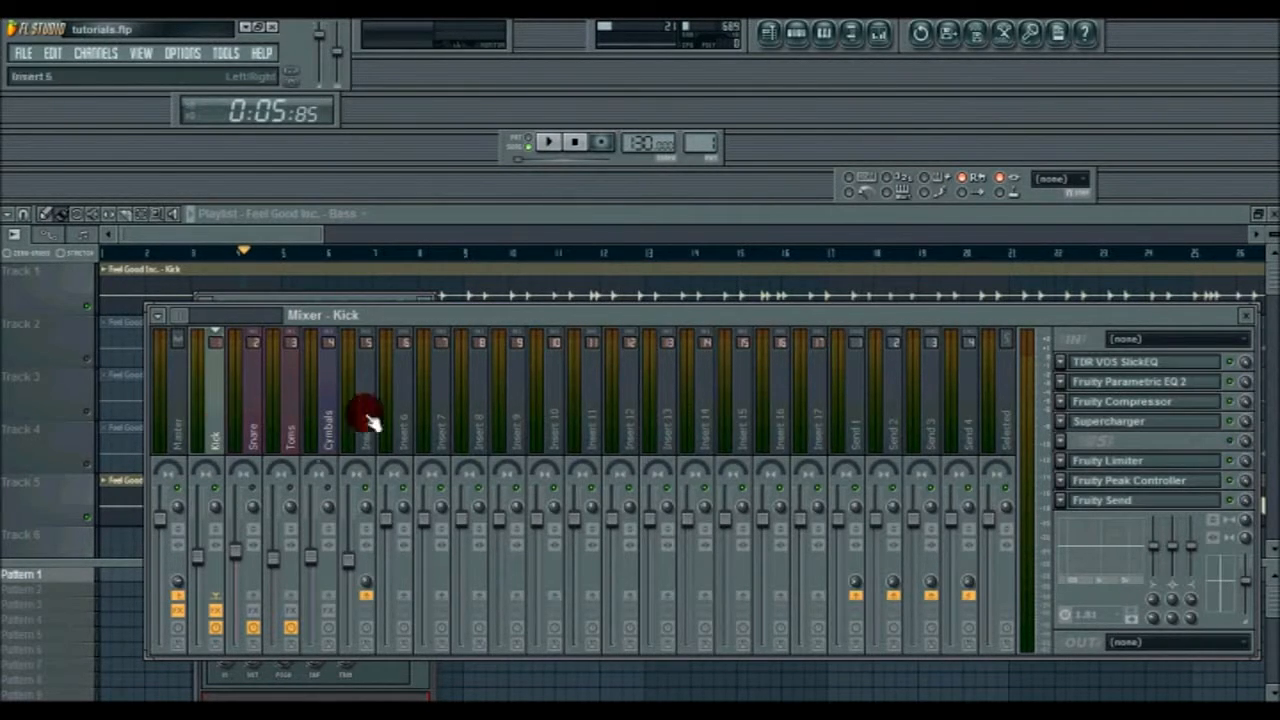
{"action": "left_click", "coordinate": [1148, 486]}
{"action": "left_click_drag", "start_coordinate": [344, 451], "coordinate": [327, 261]}
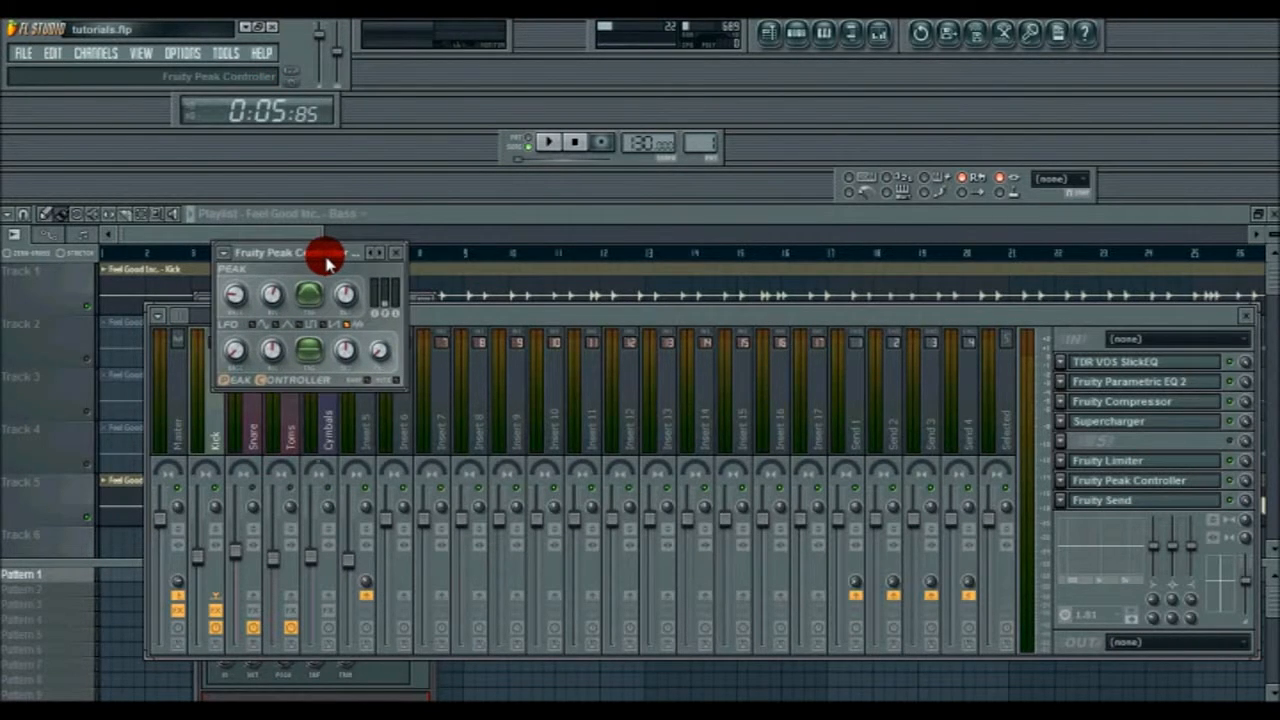
Load Fruity Balance into the first effect slot of Insert 5 and arrange it beside the Peak Controller window.
{"action": "left_click", "coordinate": [373, 425]}
{"action": "left_click", "coordinate": [1062, 358]}
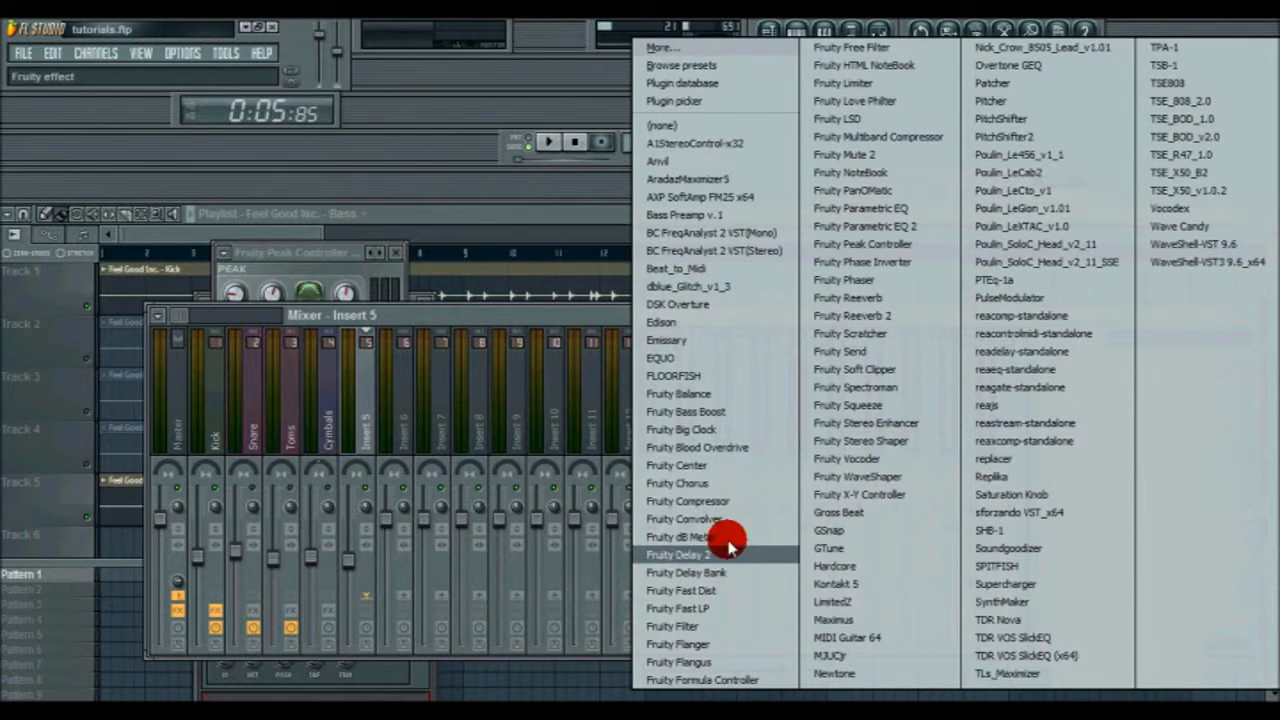
{"action": "left_click", "coordinate": [703, 403]}
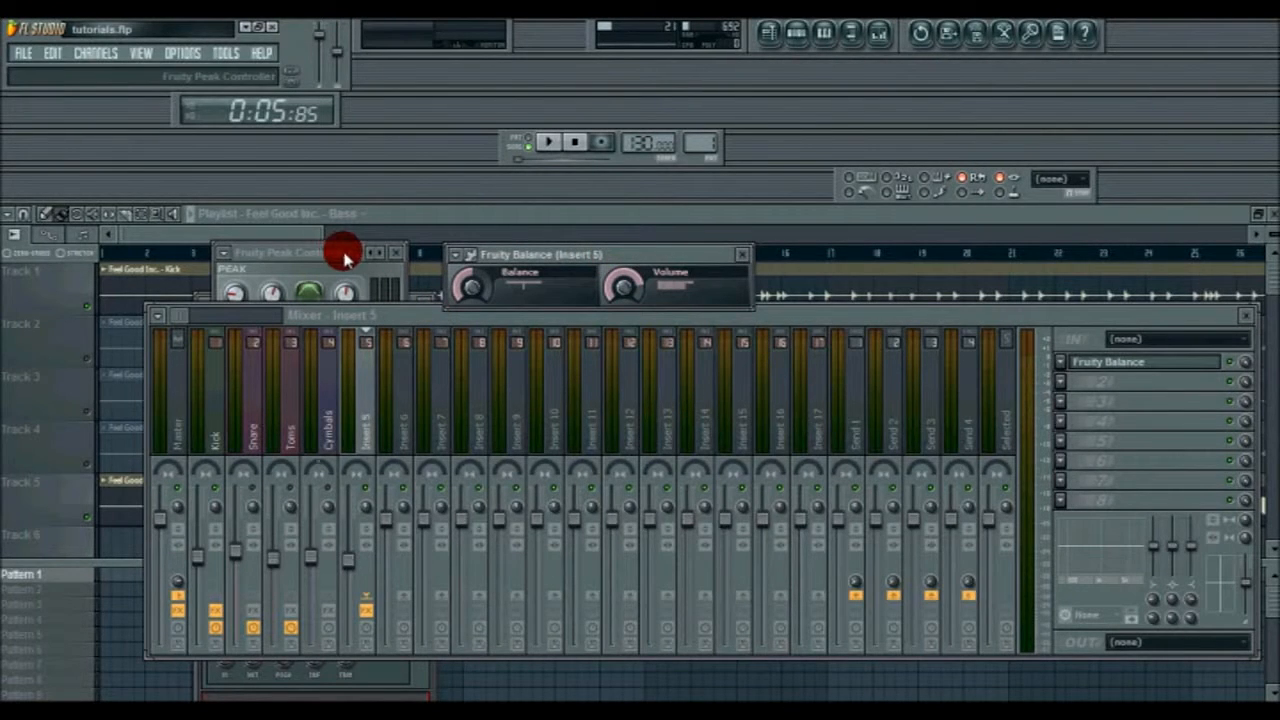
{"action": "left_click_drag", "start_coordinate": [349, 251], "coordinate": [329, 249]}
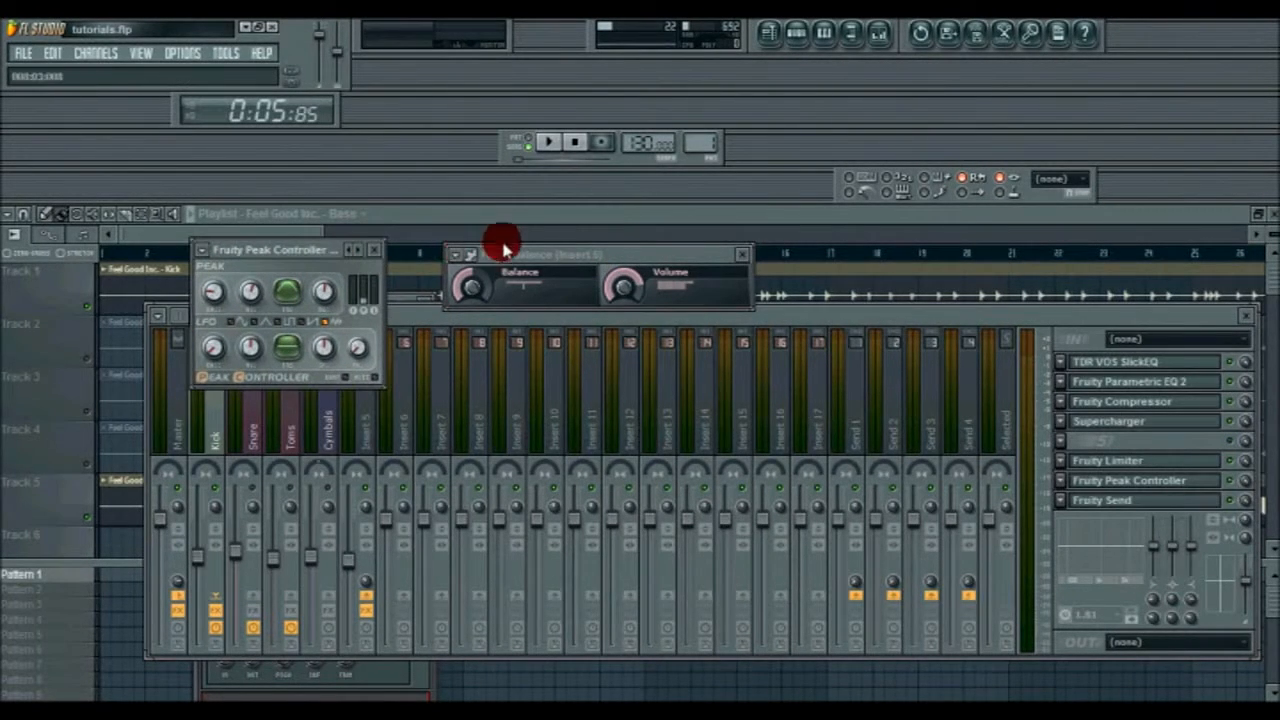
{"action": "left_click_drag", "start_coordinate": [565, 259], "coordinate": [558, 261]}
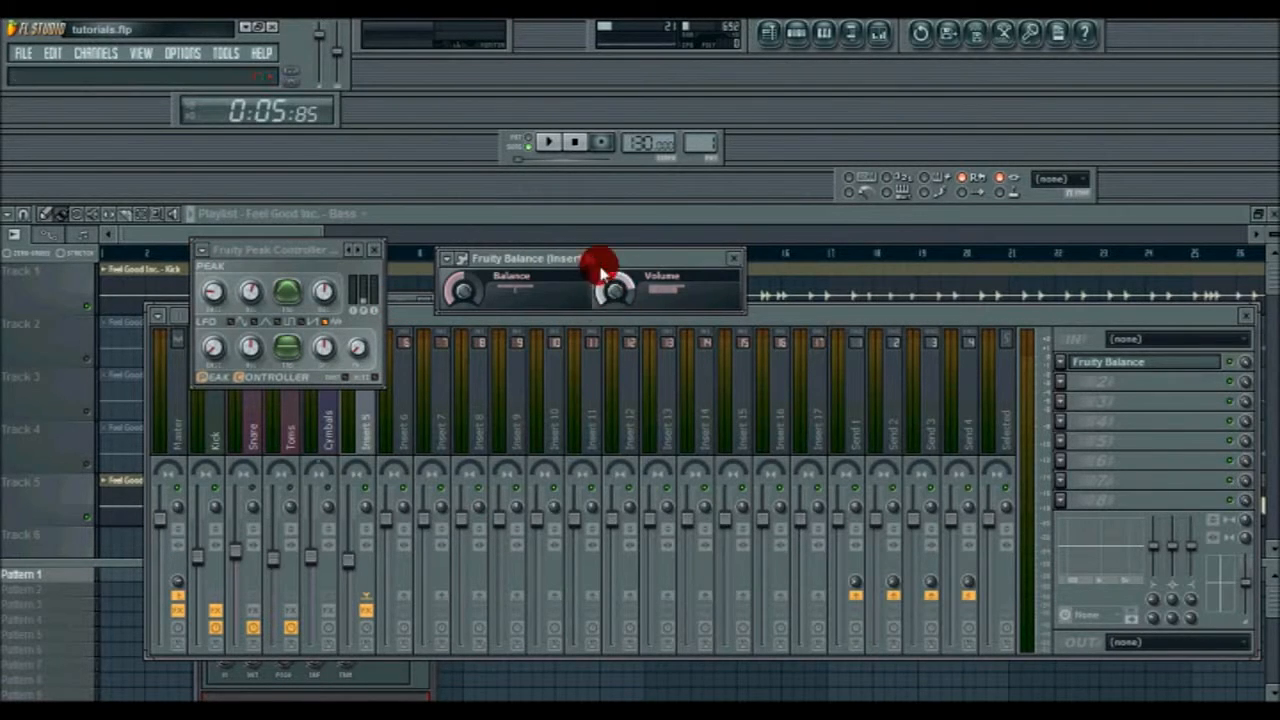
Link the Fruity Balance volume to the internal controller Peak ctrl (Kick) - Peak with the Inverted mapping formula.
{"action": "right_click", "coordinate": [621, 295]}
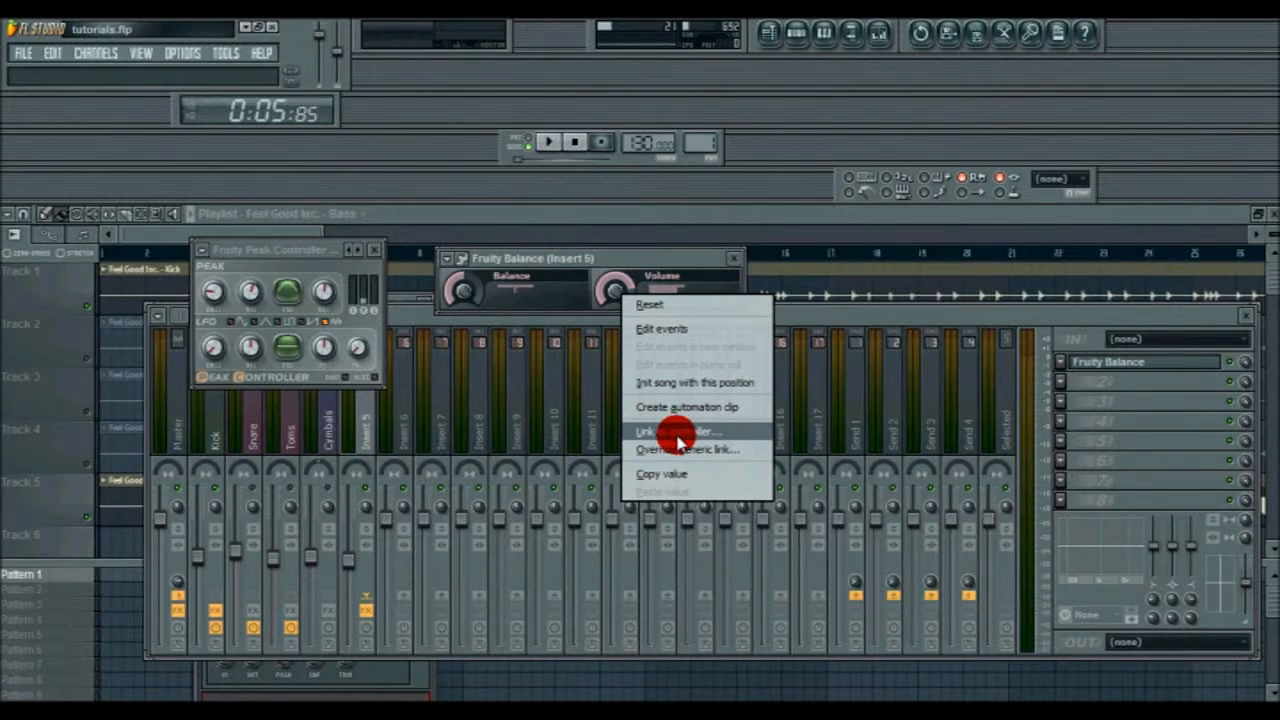
{"action": "left_click", "coordinate": [676, 436]}
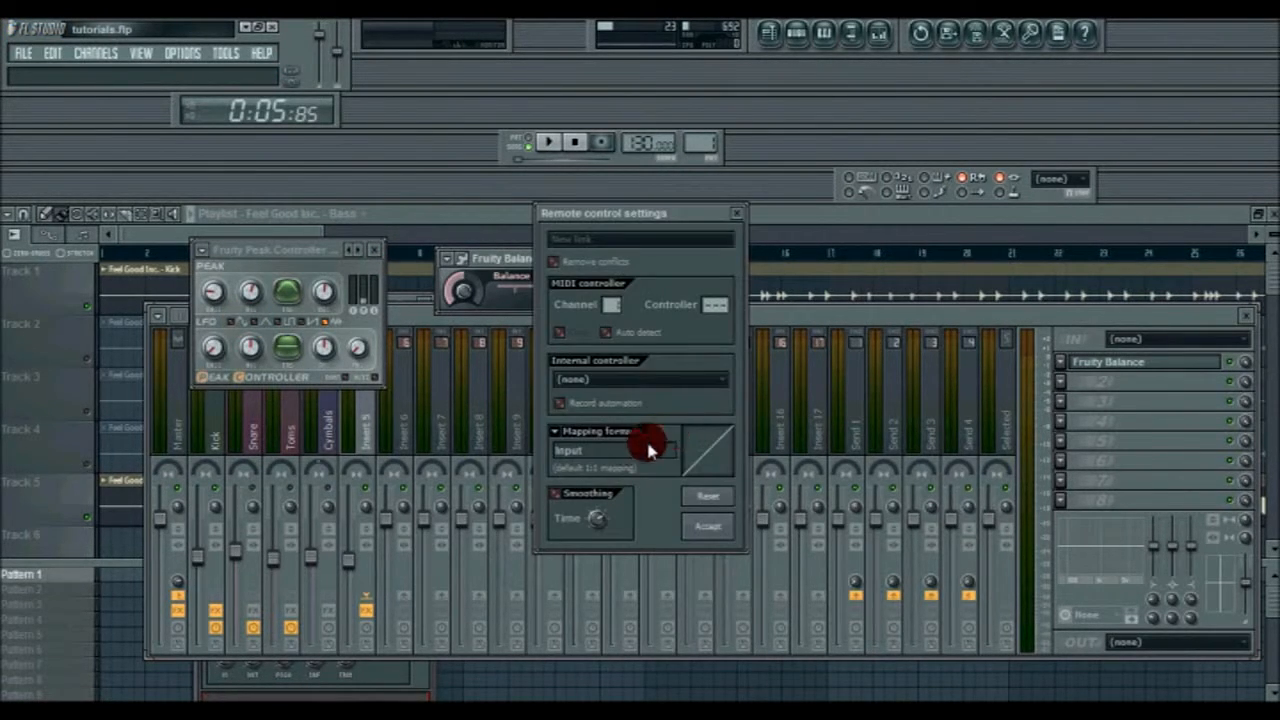
{"action": "left_click", "coordinate": [590, 379]}
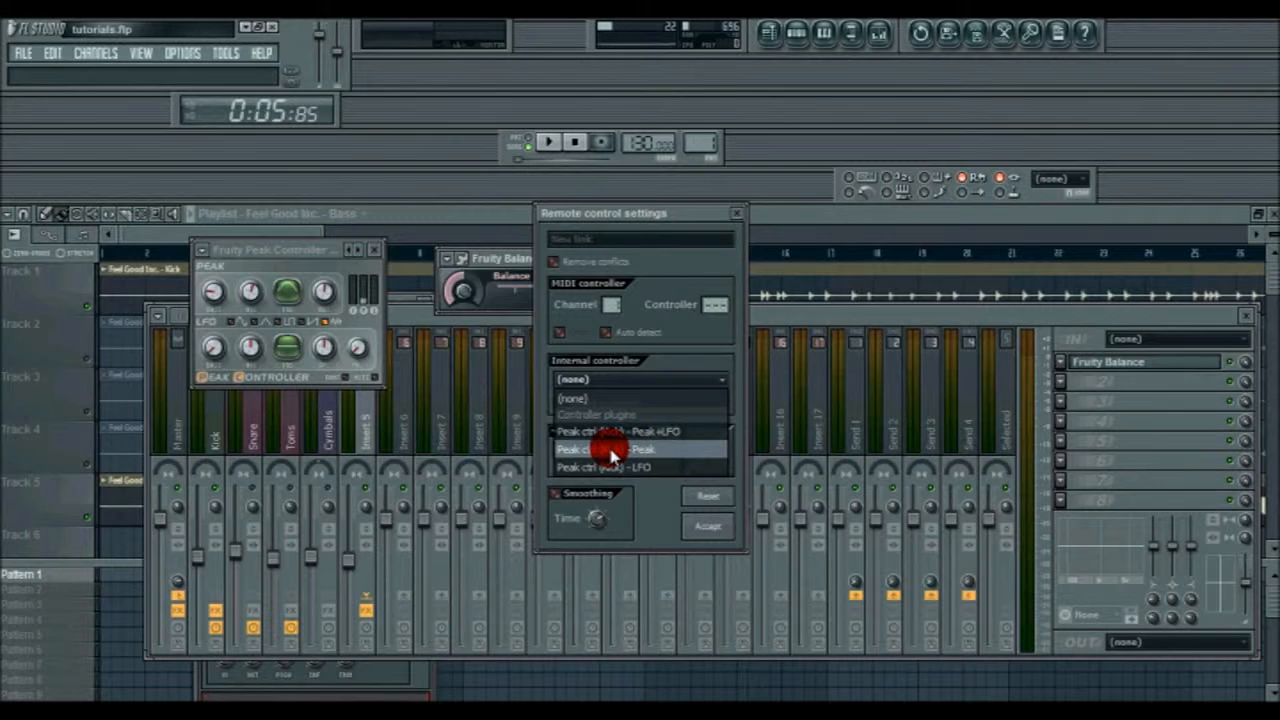
{"action": "left_click", "coordinate": [612, 452]}
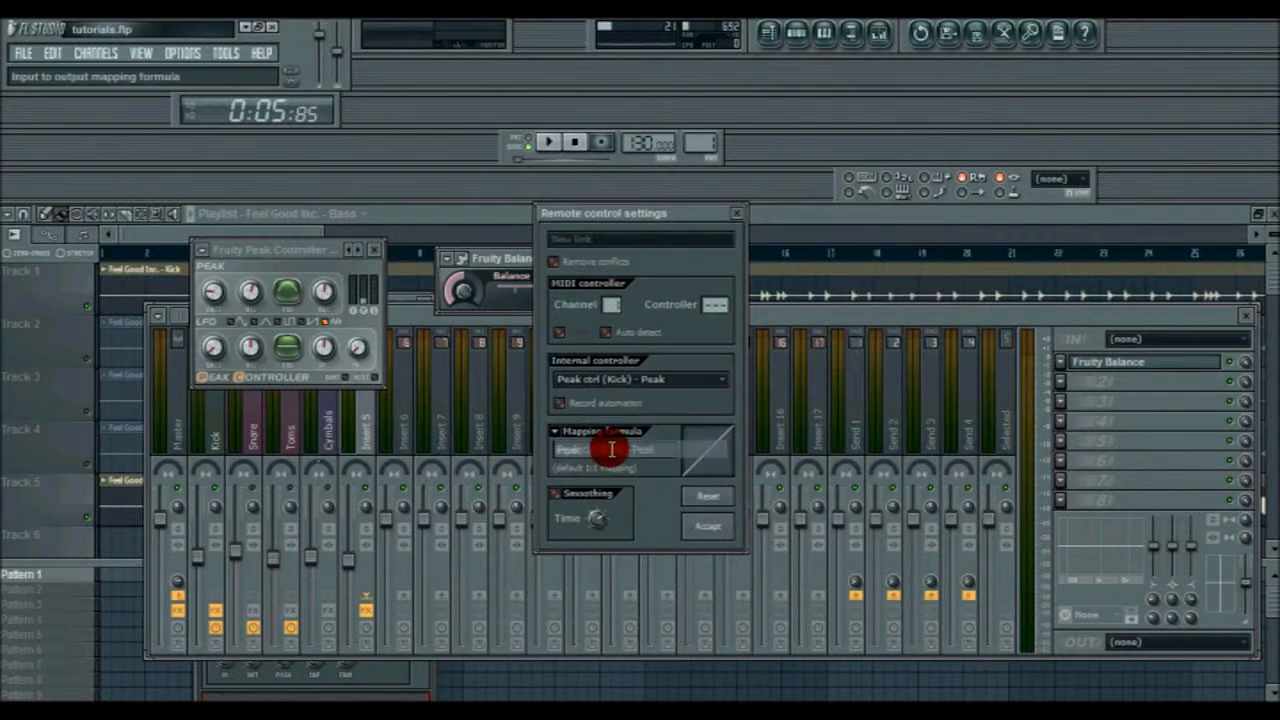
{"action": "left_click", "coordinate": [555, 433]}
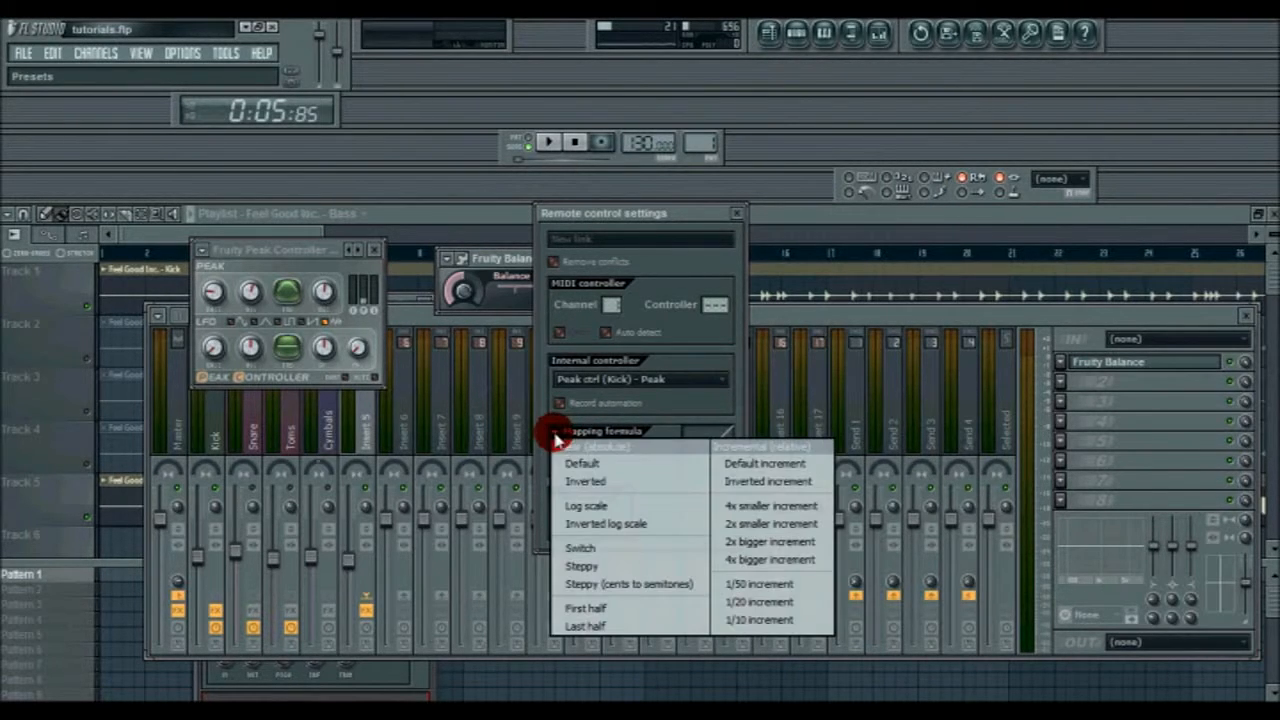
{"action": "left_click", "coordinate": [590, 483]}
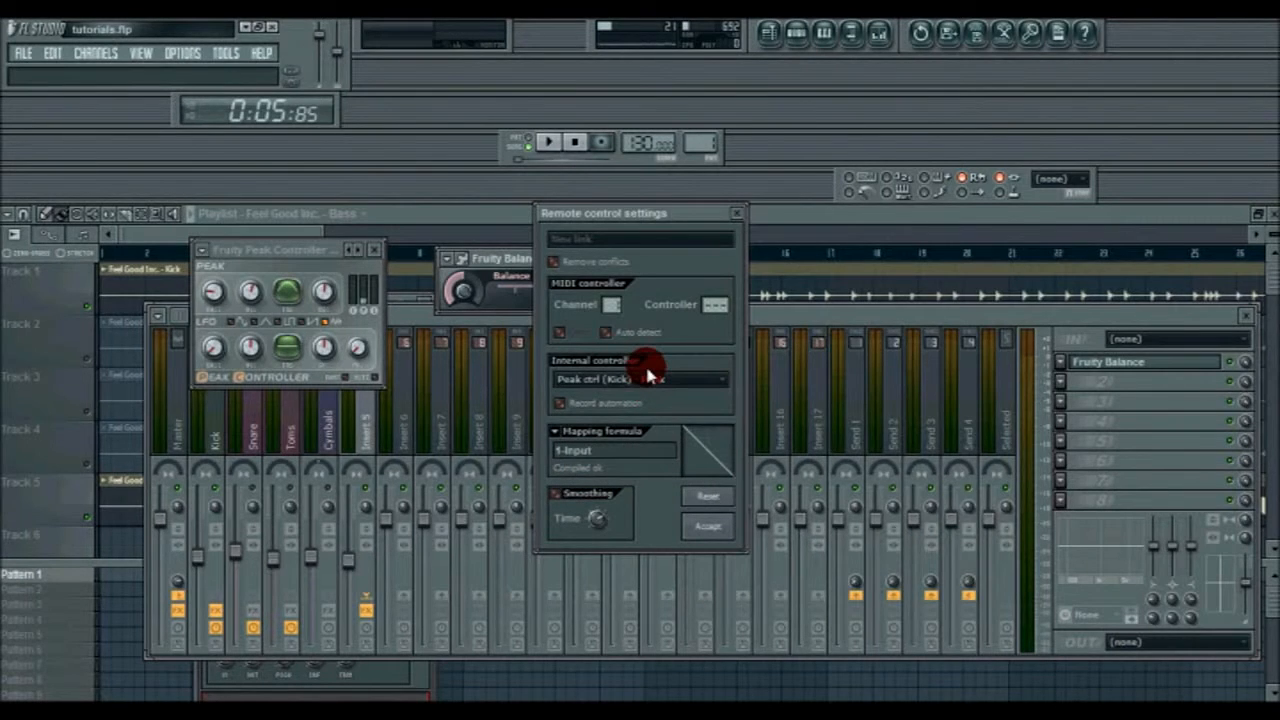
{"action": "left_click", "coordinate": [710, 528]}
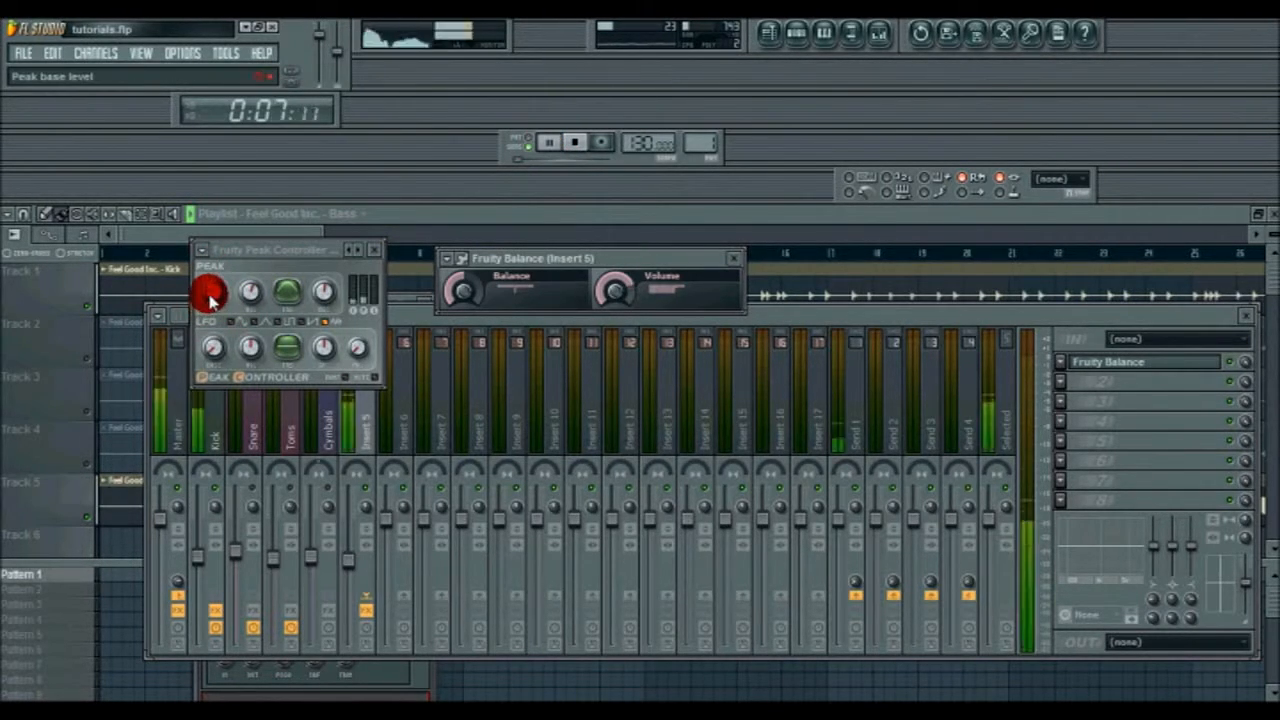
Raise the Peak Controller's peak base level to 100% during playback, bring it back down, and stop playback.
{"action": "left_click", "coordinate": [213, 287]}
{"action": "left_click_drag", "start_coordinate": [213, 287], "coordinate": [250, 192]}
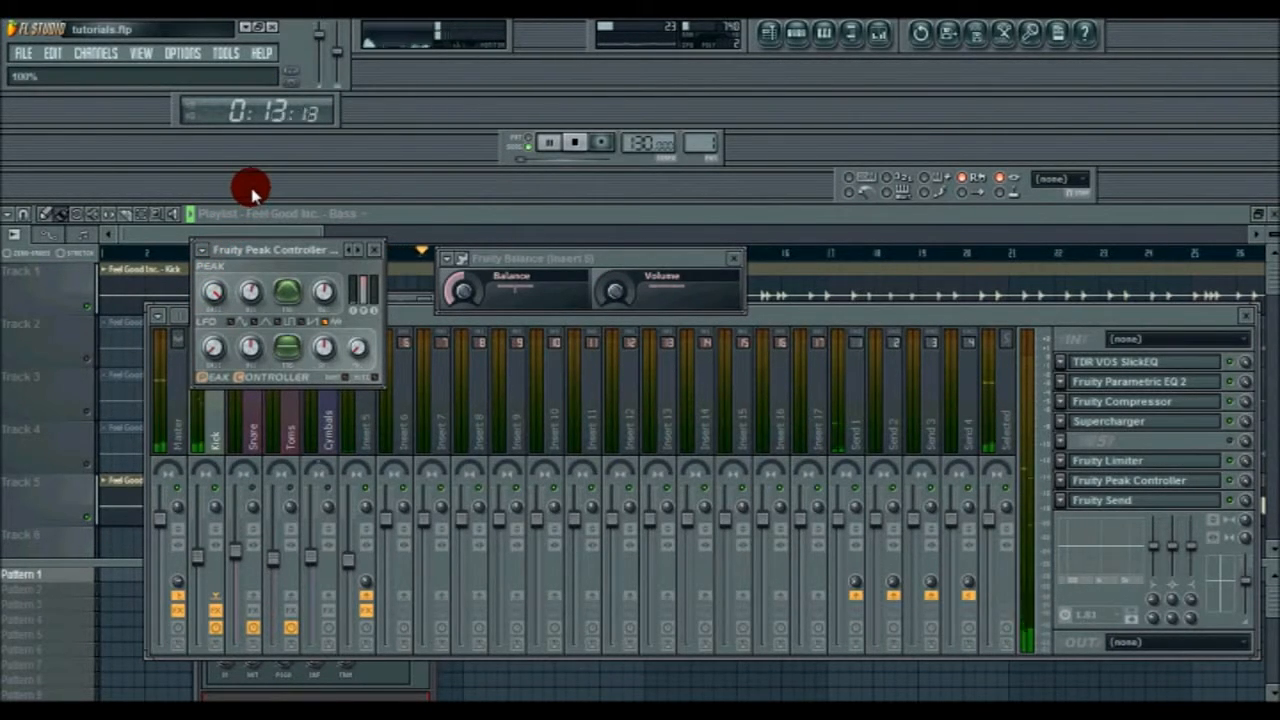
{"action": "mouse_move", "coordinate": [264, 193]}
{"action": "left_mouse_down"}
{"action": "mouse_move", "coordinate": [280, 180]}
{"action": "mouse_move", "coordinate": [258, 312]}
{"action": "mouse_move", "coordinate": [257, 291]}
{"action": "mouse_move", "coordinate": [275, 281]}
{"action": "left_mouse_up"}
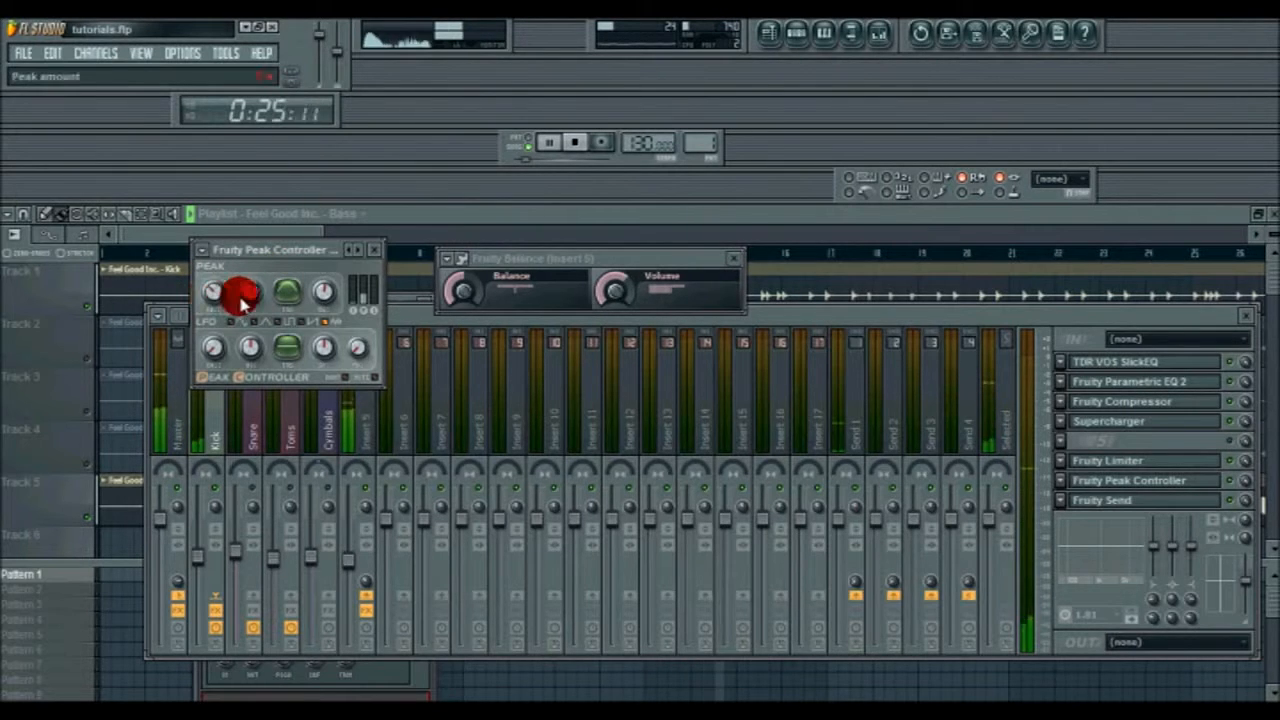
{"action": "left_click", "coordinate": [574, 142]}
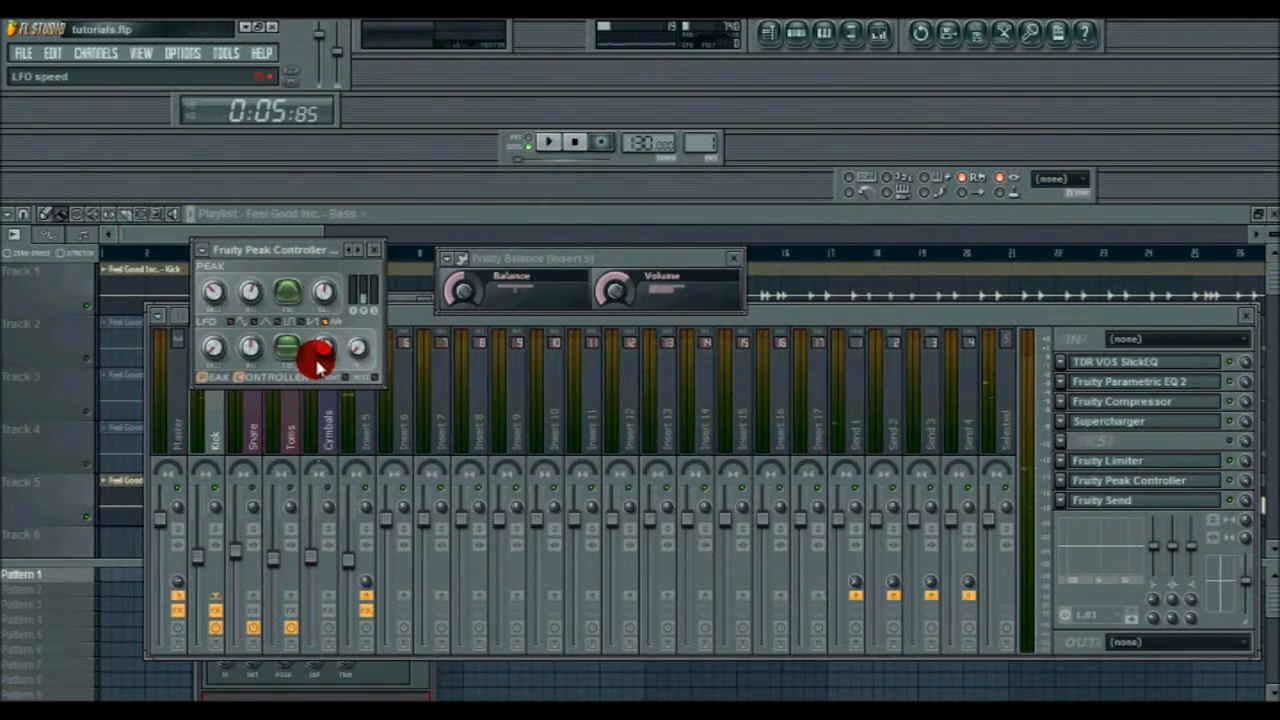
Play the project, raise the Peak Controller's peak amount to 50%, and stop playback.
{"action": "left_click", "coordinate": [548, 142]}
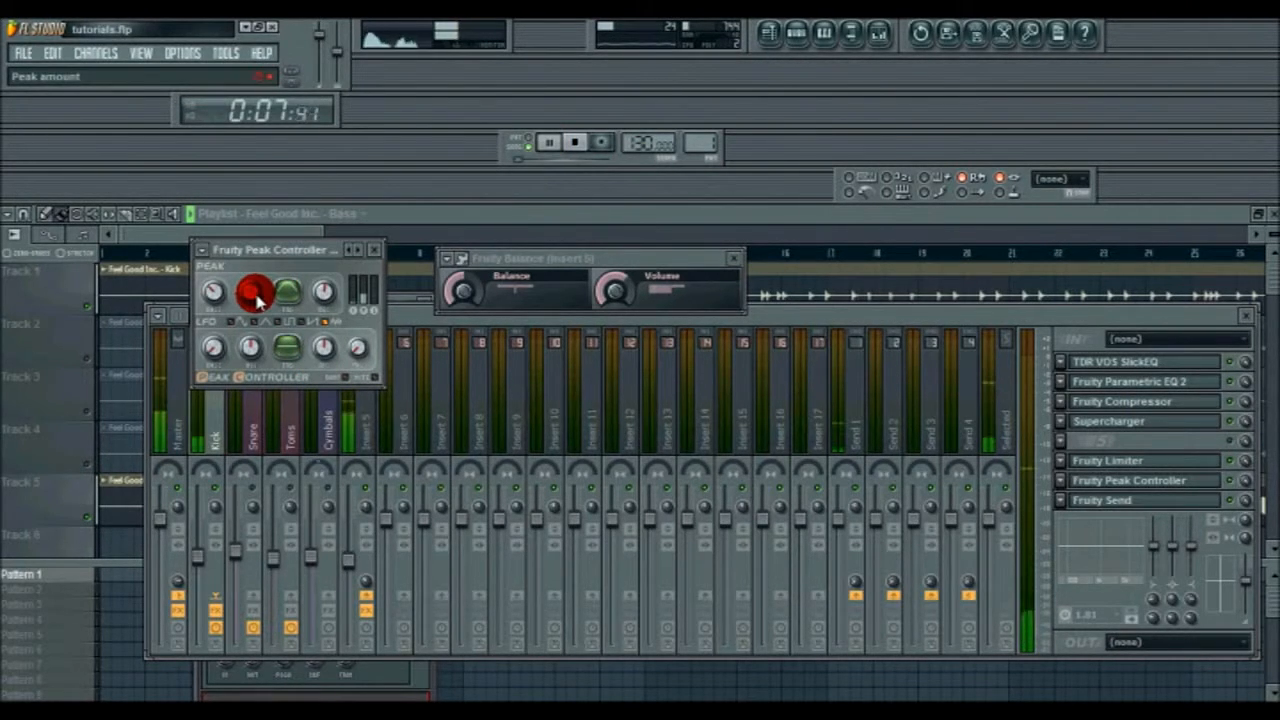
{"action": "left_click_drag", "start_coordinate": [257, 298], "coordinate": [252, 256]}
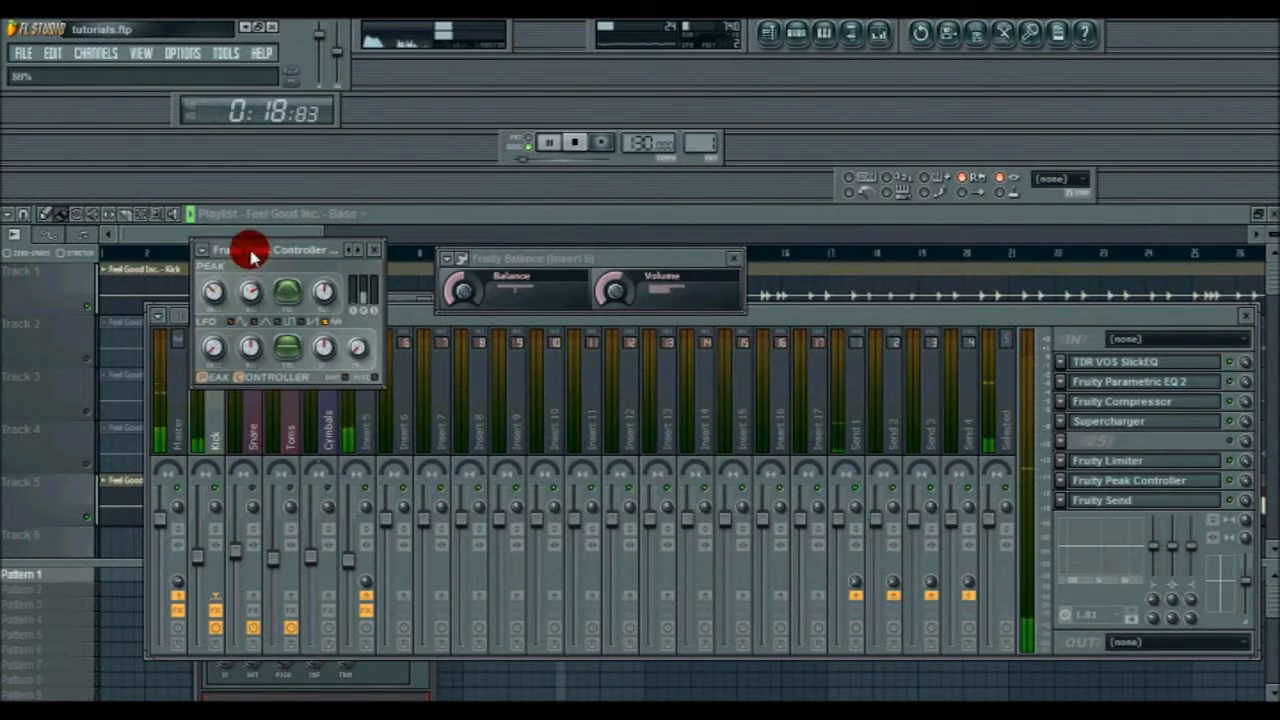
{"action": "left_click", "coordinate": [575, 144]}
{"action": "left_click_drag", "start_coordinate": [249, 300], "coordinate": [228, 320]}
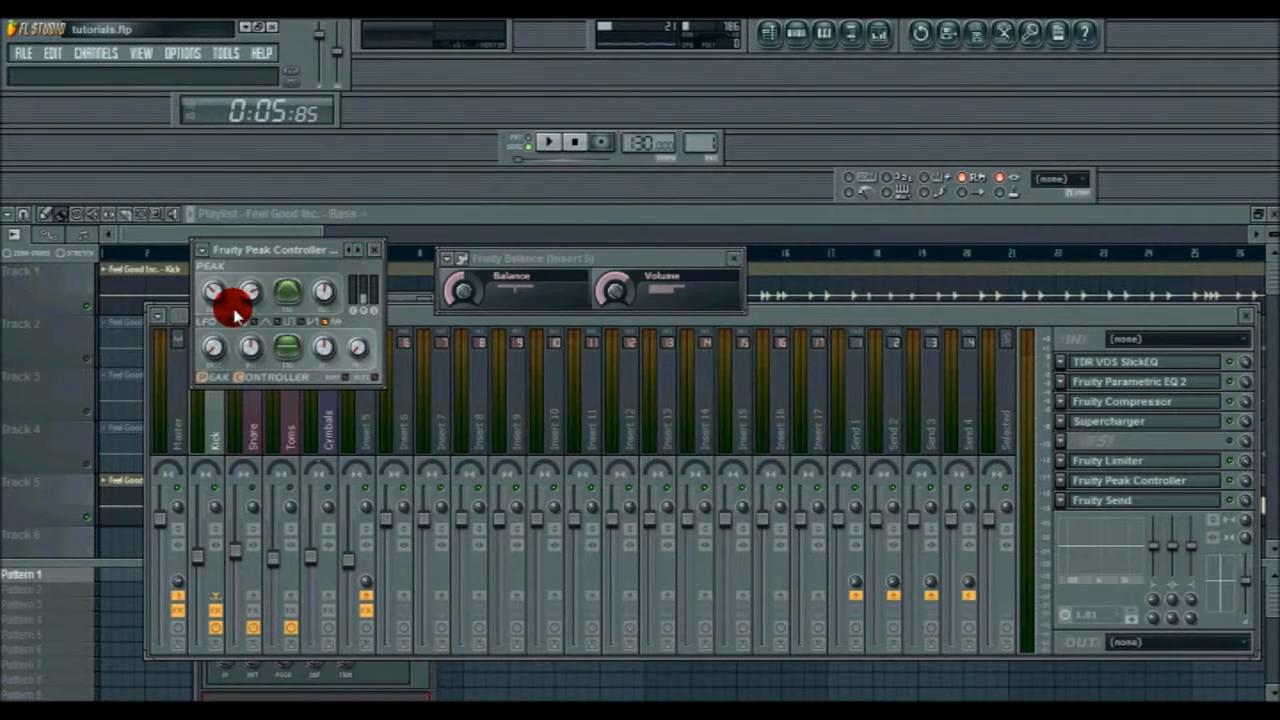
{"action": "left_click", "coordinate": [247, 295]}
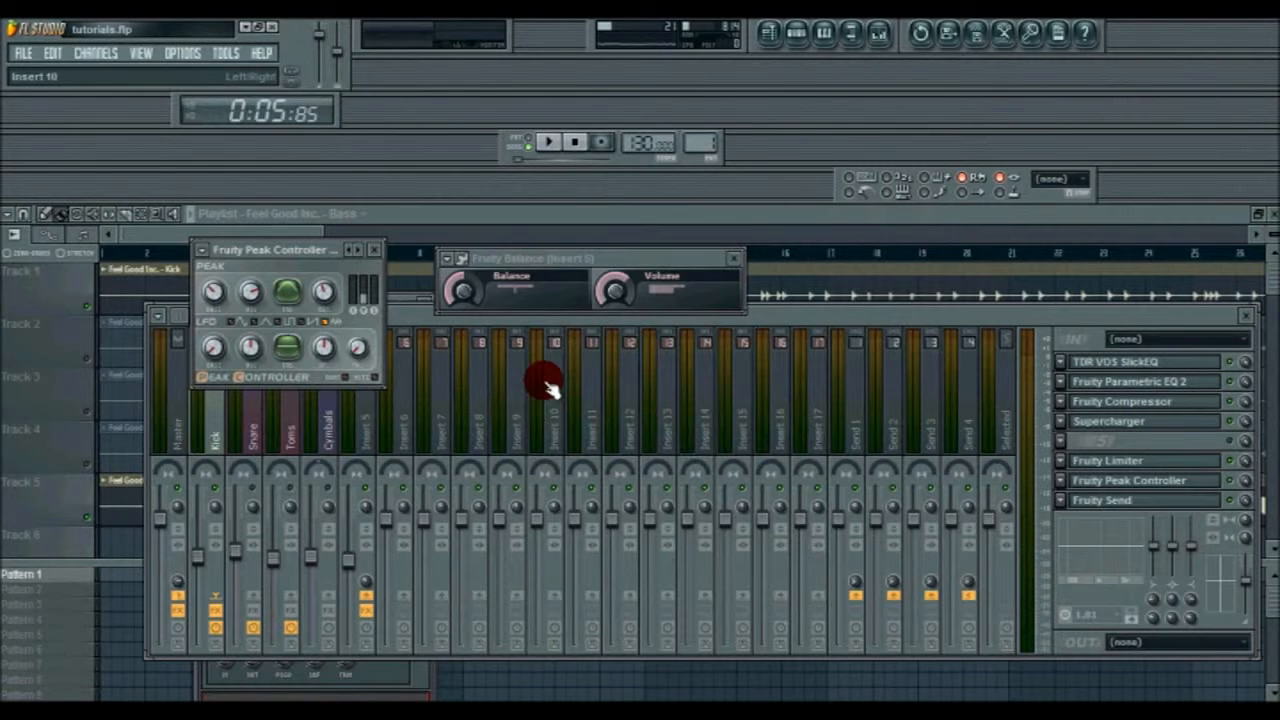
Close the plugin windows and reset the Insert 5 mixer track by loading the Default.fst state.
{"action": "key", "text": "alt+w"}
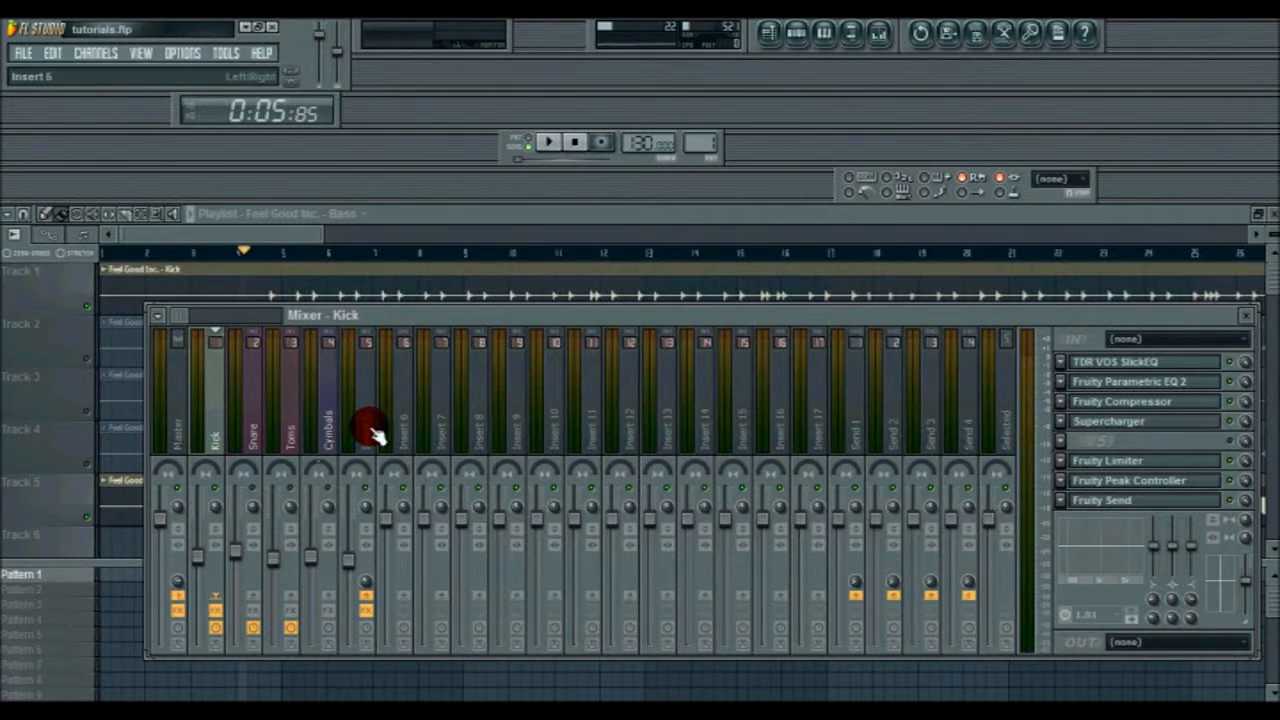
{"action": "right_click", "coordinate": [369, 426]}
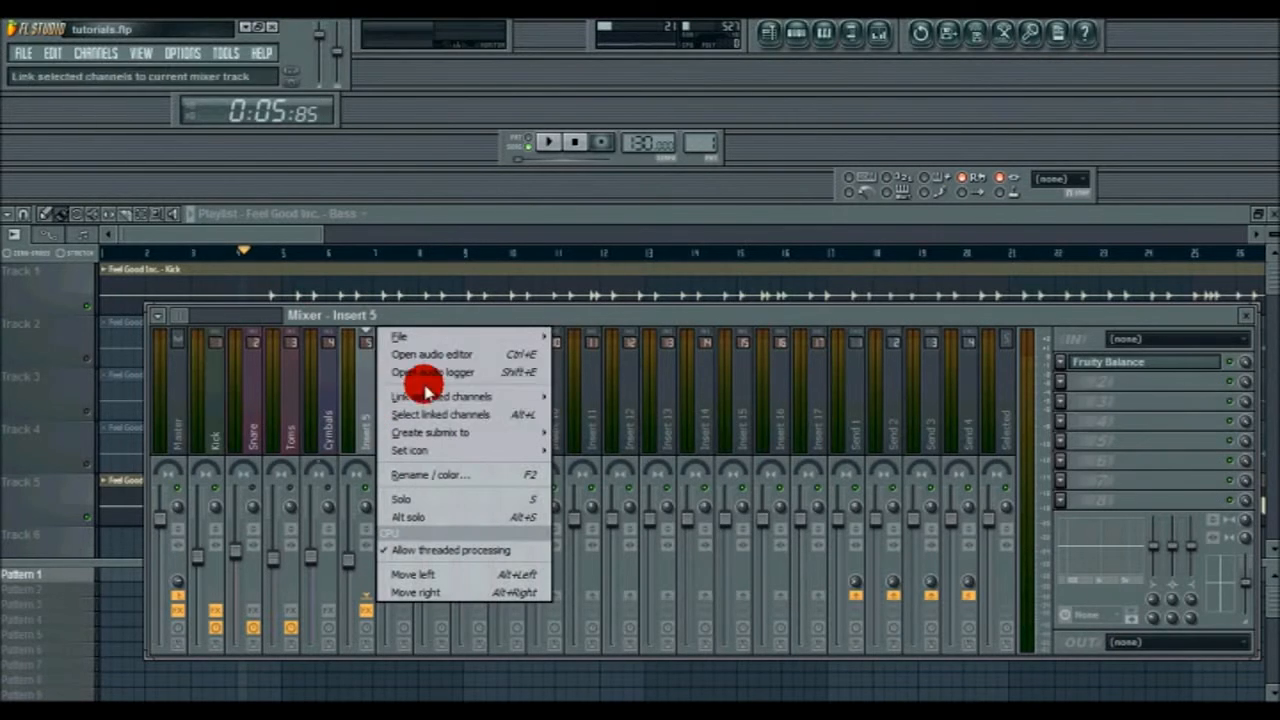
{"action": "mouse_move", "coordinate": [478, 340]}
{"action": "left_click", "coordinate": [572, 334]}
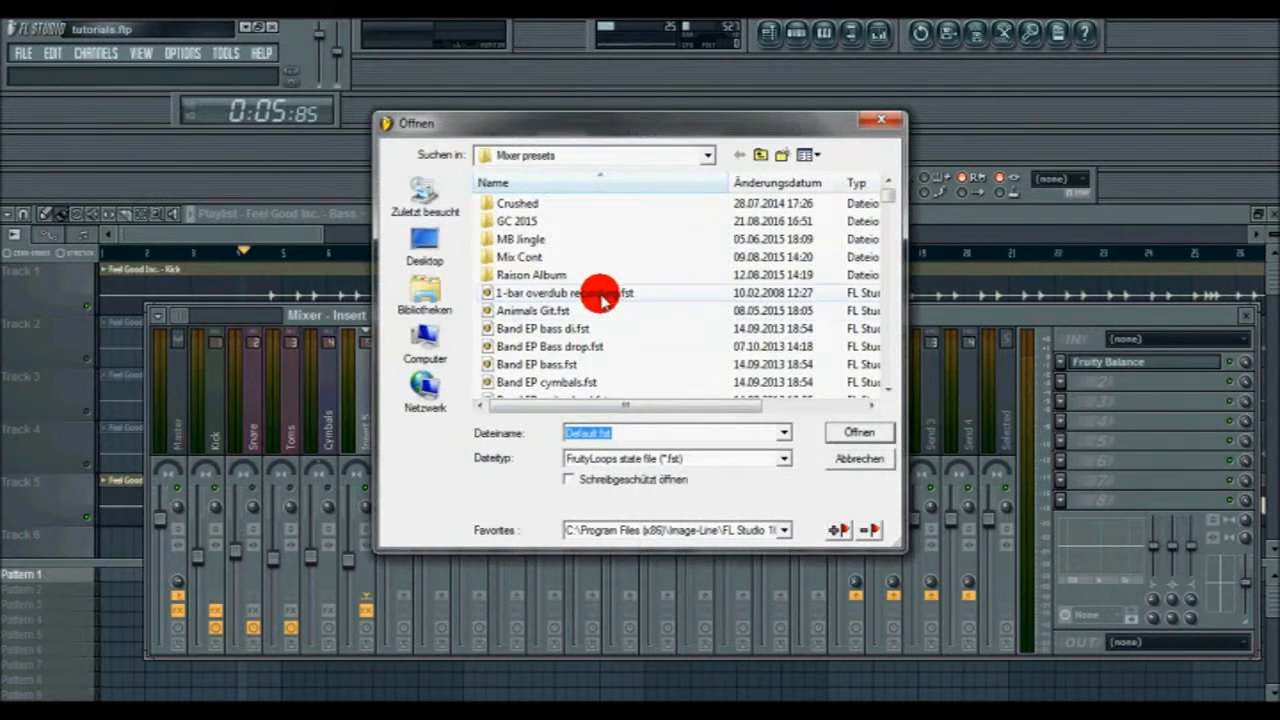
{"action": "left_click", "coordinate": [862, 434]}
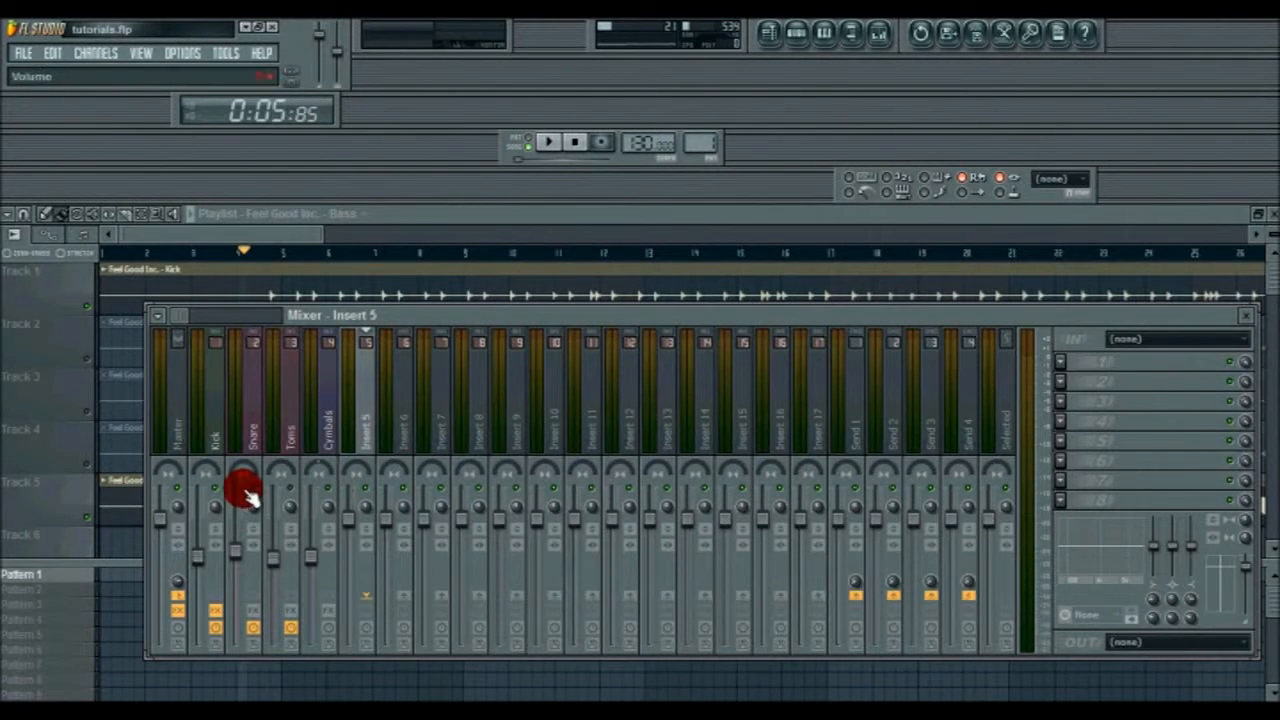
Enable the effects on the Snare, Toms and Cymbals mixer tracks.
{"action": "left_click", "coordinate": [256, 611]}
{"action": "left_click", "coordinate": [291, 611]}
{"action": "left_click", "coordinate": [328, 611]}
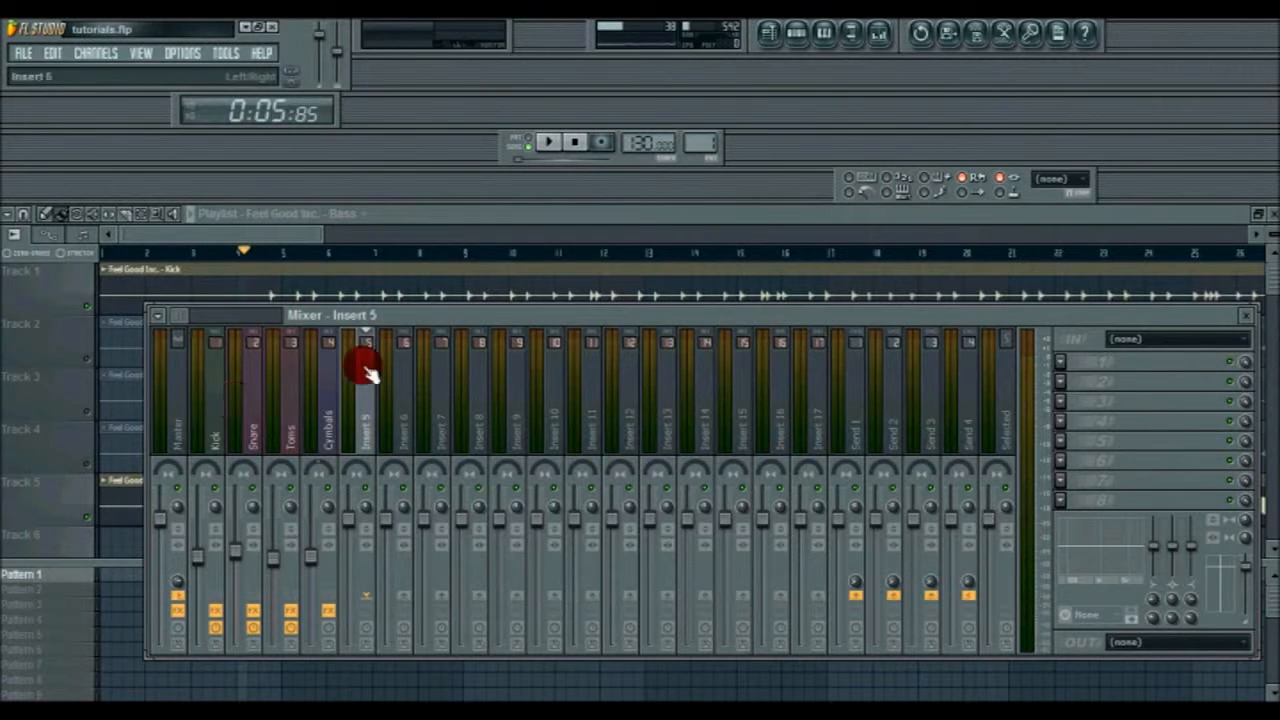
Mute the Bass on playlist Track 5 and unmute the Cymbals, Toms and Snare on Tracks 4, 3 and 2.
{"action": "left_click", "coordinate": [86, 518]}
{"action": "left_click", "coordinate": [88, 463]}
{"action": "left_click", "coordinate": [88, 418]}
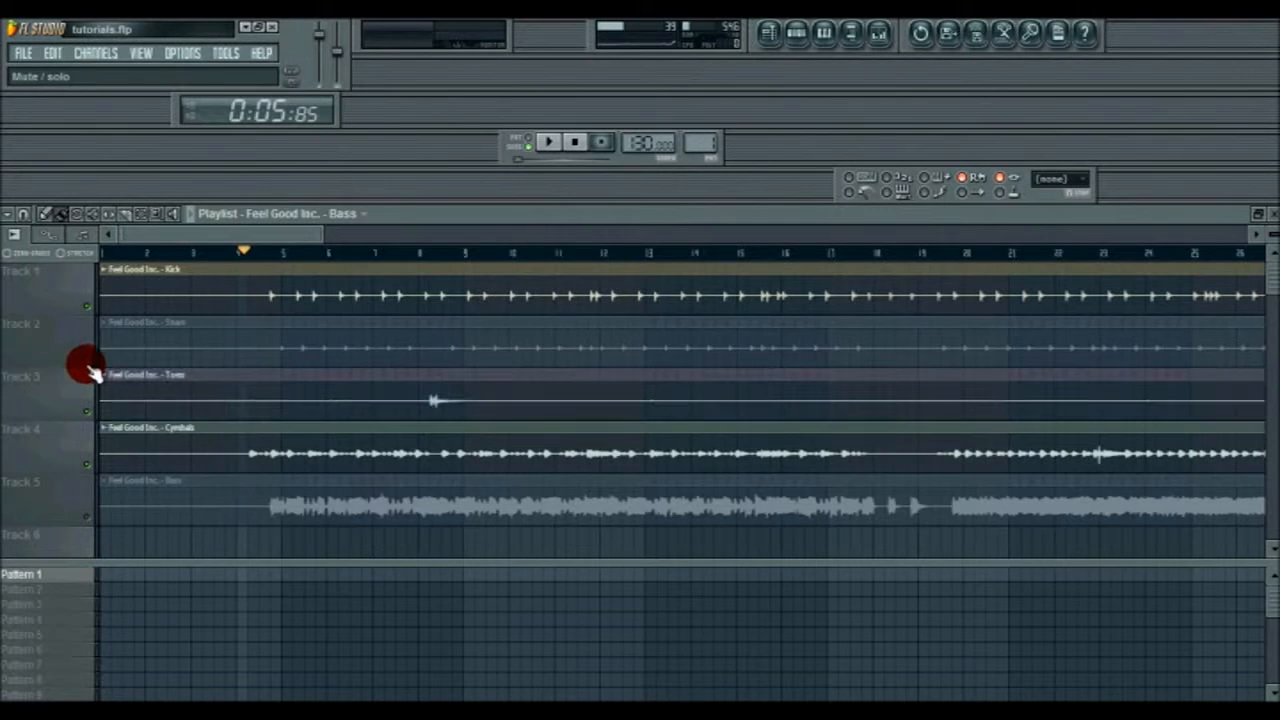
{"action": "left_click", "coordinate": [86, 362]}
Show the mixer and route the Kick and Snare tracks only to Insert 10.
{"action": "left_click", "coordinate": [141, 52]}
{"action": "left_click", "coordinate": [160, 160]}
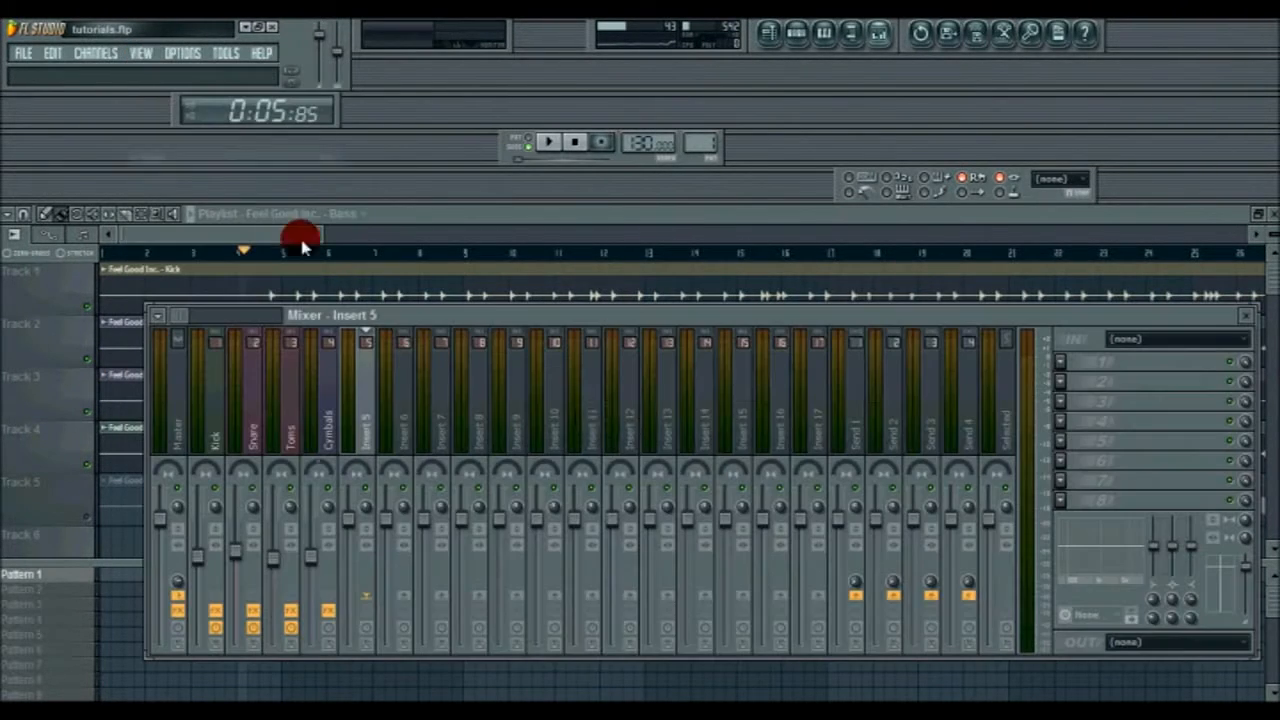
{"action": "left_click", "coordinate": [548, 432]}
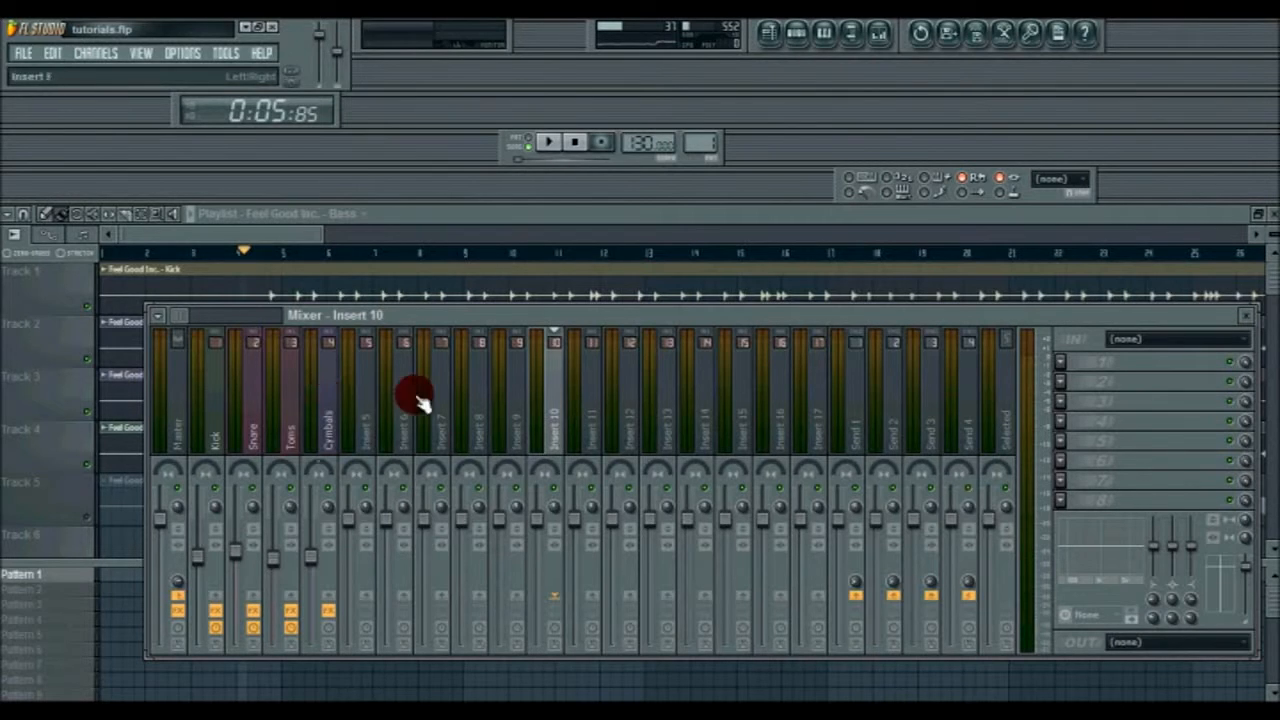
{"action": "left_click", "coordinate": [211, 424]}
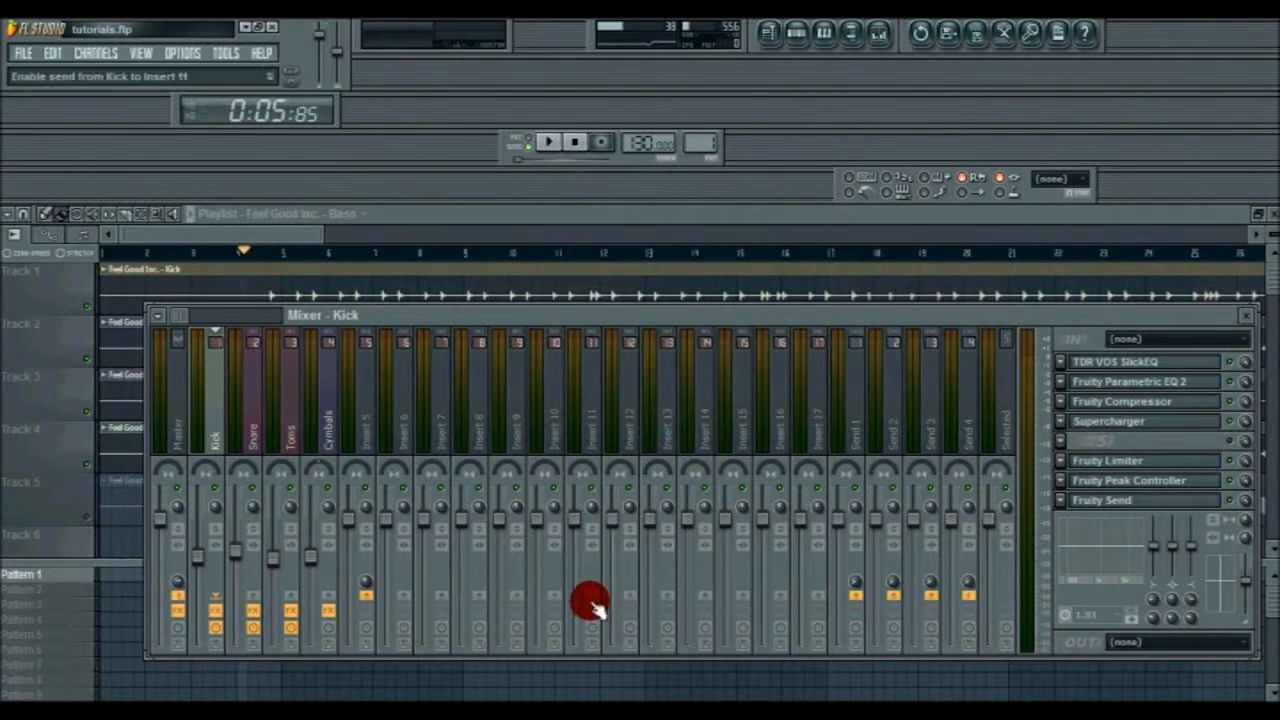
{"action": "right_click", "coordinate": [555, 600]}
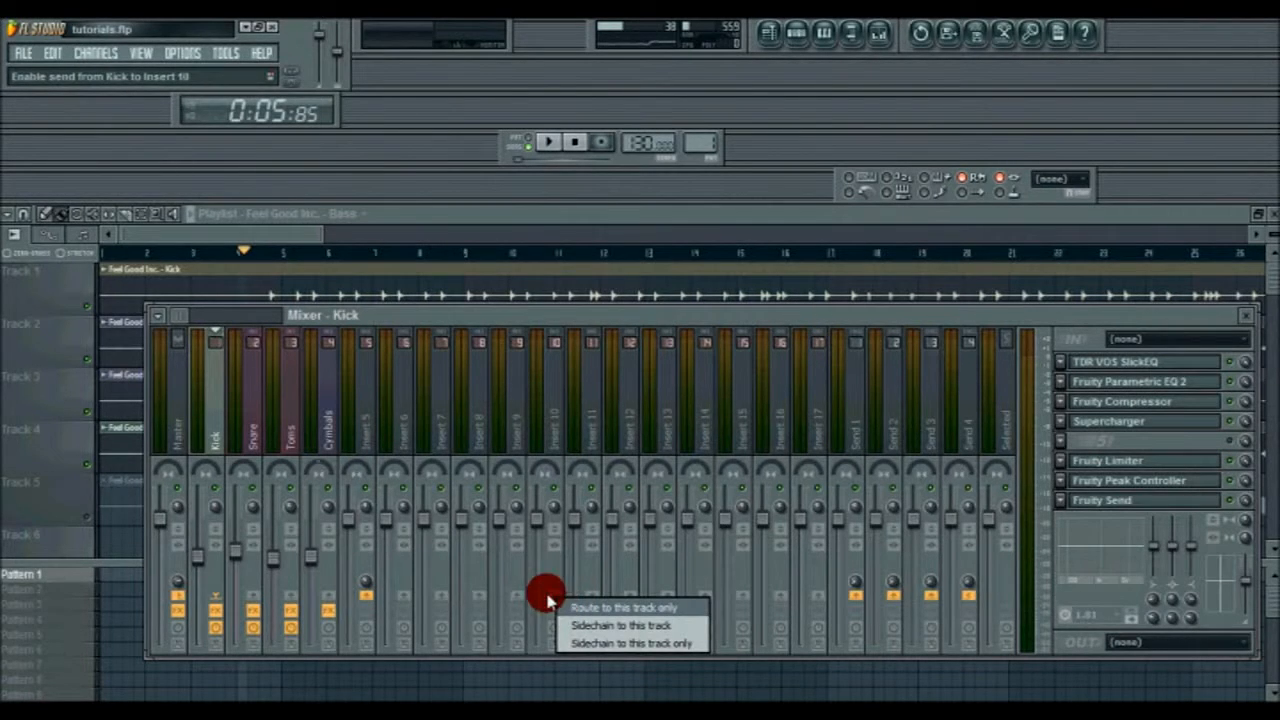
{"action": "left_click", "coordinate": [610, 608]}
{"action": "left_click", "coordinate": [252, 405]}
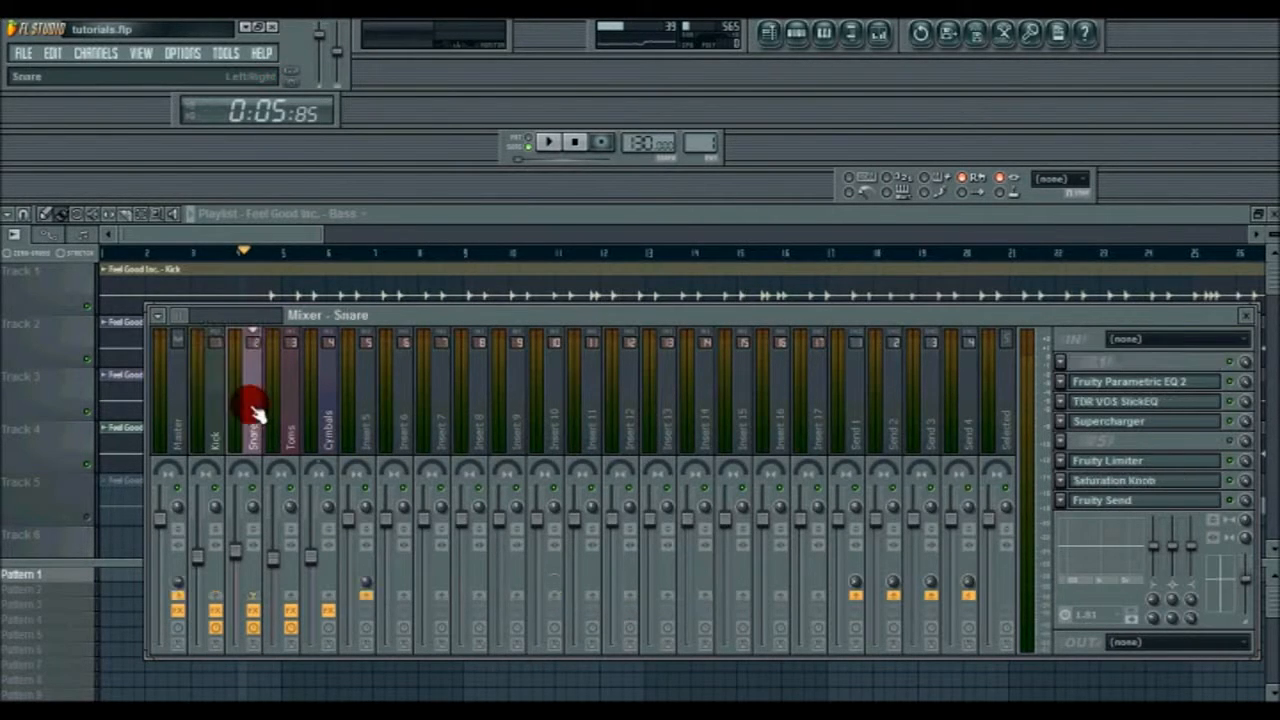
{"action": "right_click", "coordinate": [565, 592]}
{"action": "left_click", "coordinate": [606, 602]}
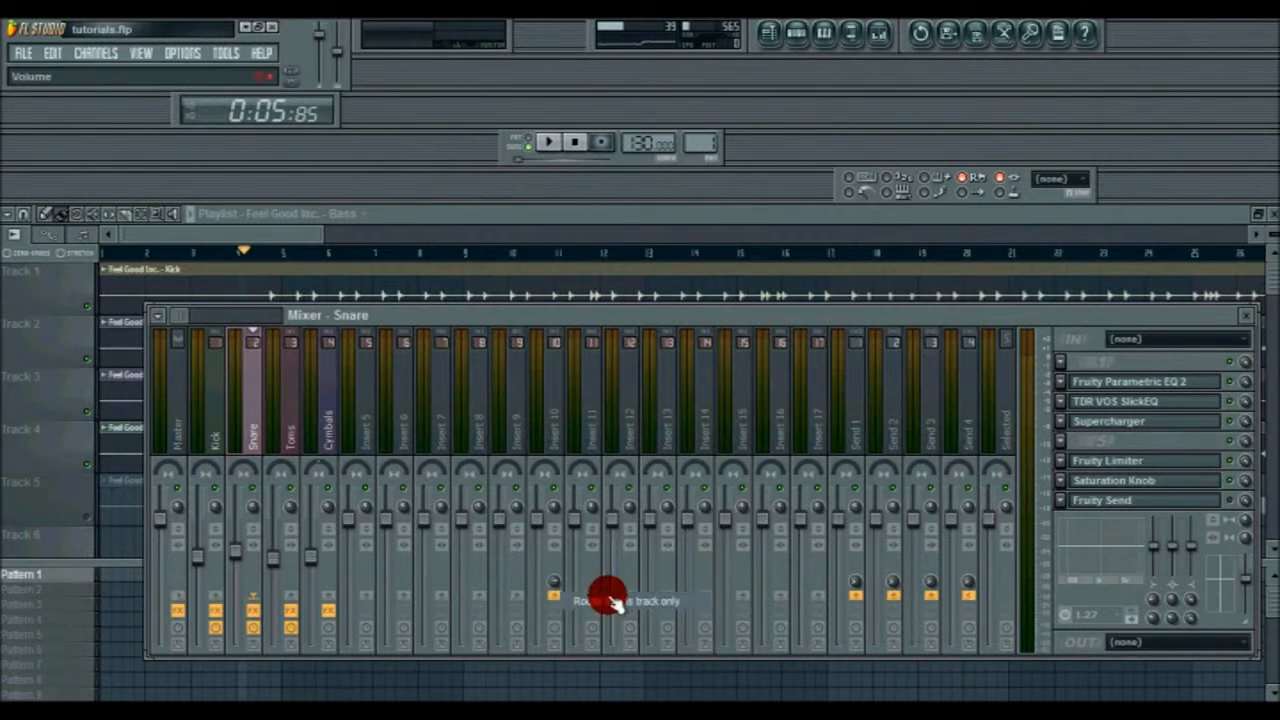
Route the Toms and Cymbals mixer tracks only to Insert 10.
{"action": "left_click", "coordinate": [283, 425]}
{"action": "right_click", "coordinate": [556, 592]}
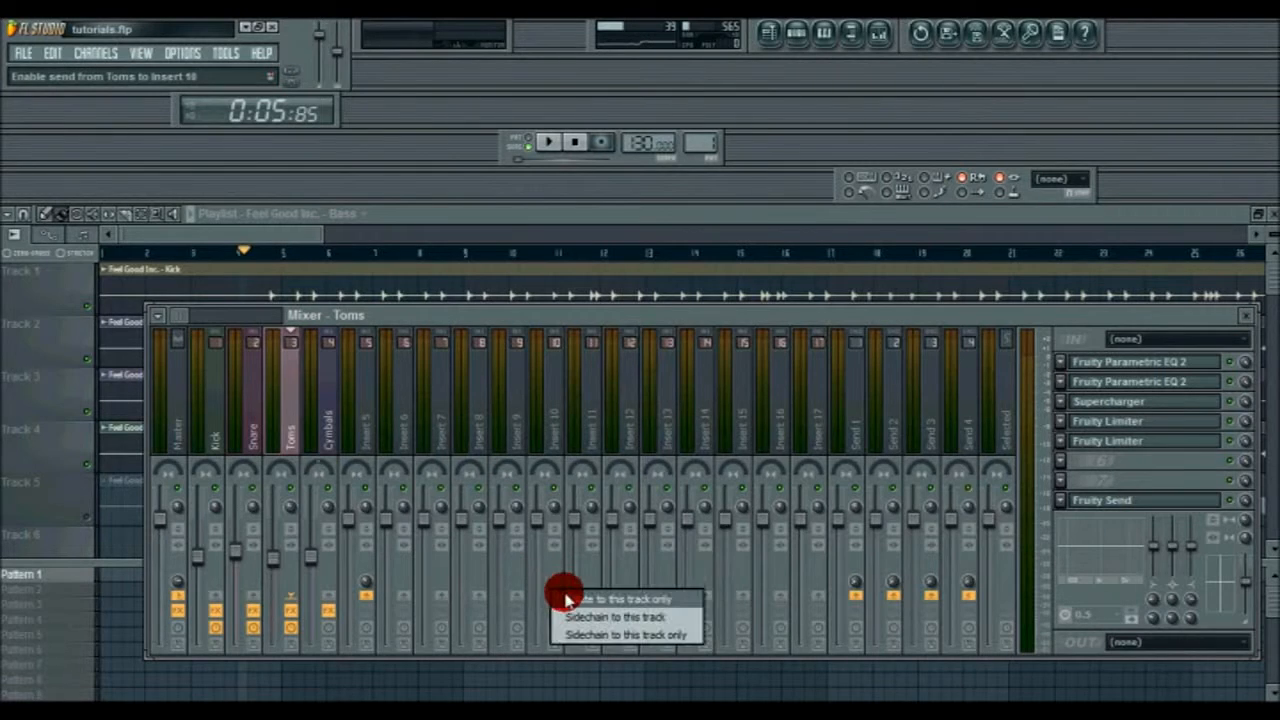
{"action": "left_click", "coordinate": [575, 599]}
{"action": "left_click", "coordinate": [327, 425]}
{"action": "right_click", "coordinate": [556, 592]}
{"action": "left_click", "coordinate": [588, 601]}
Play the routed drums and check the Kick and Toms mixer tracks, and stop playback.
{"action": "left_click", "coordinate": [214, 418]}
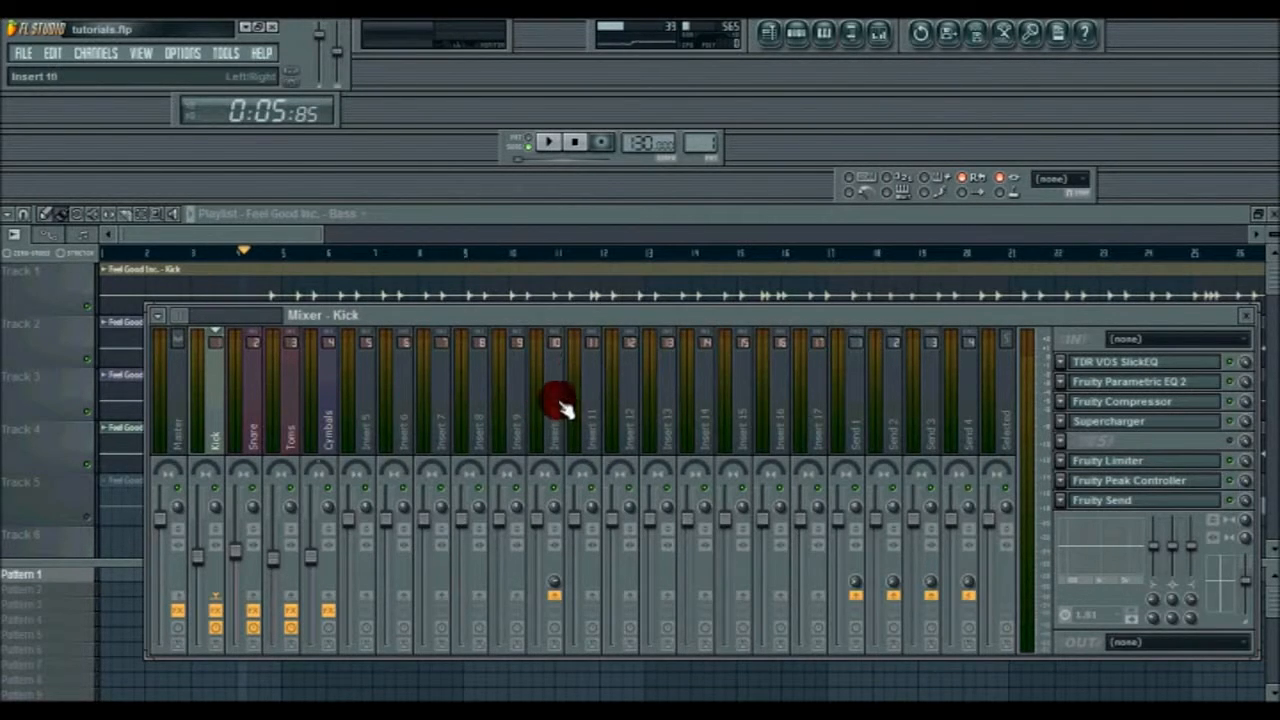
{"action": "left_click", "coordinate": [553, 147]}
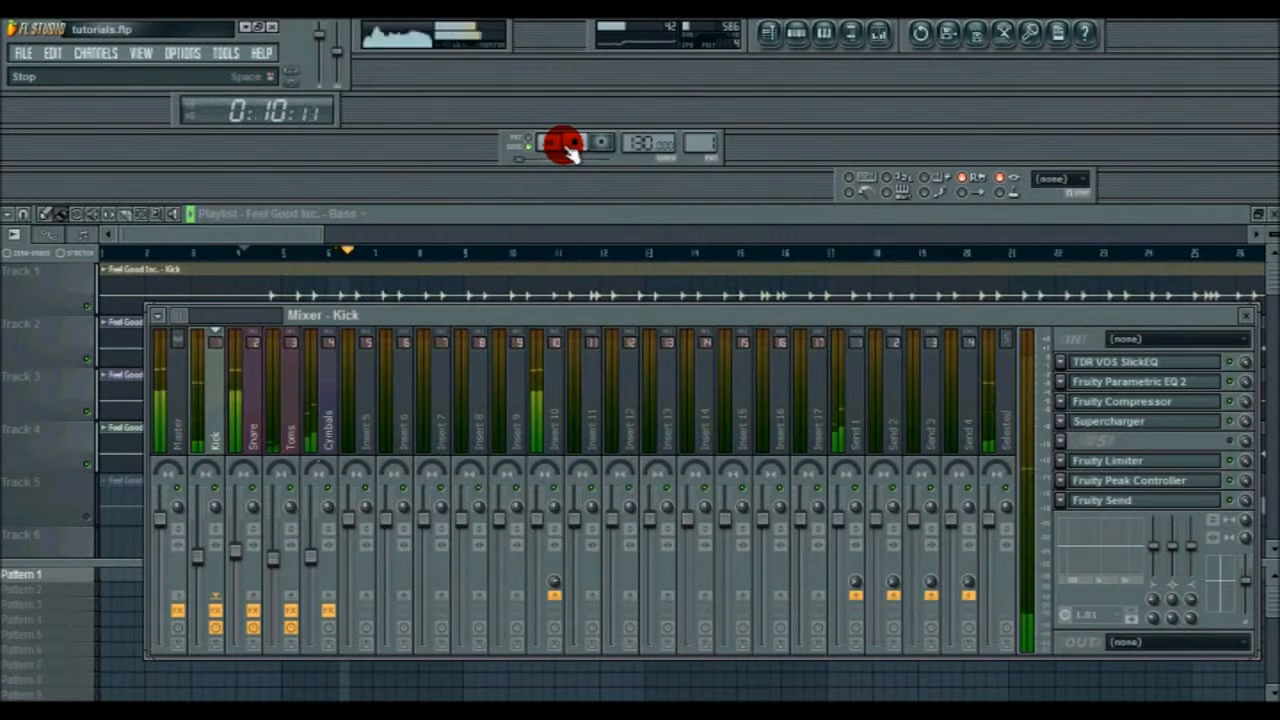
{"action": "left_click", "coordinate": [197, 566]}
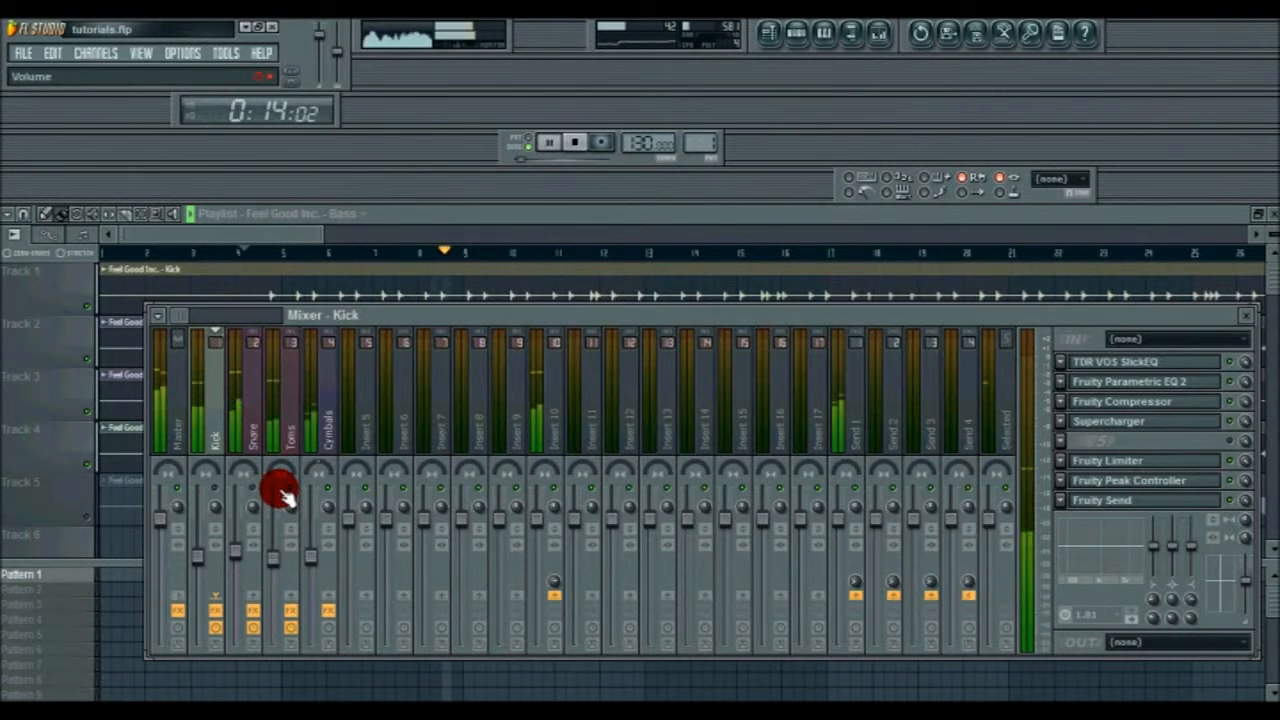
{"action": "left_click", "coordinate": [275, 557]}
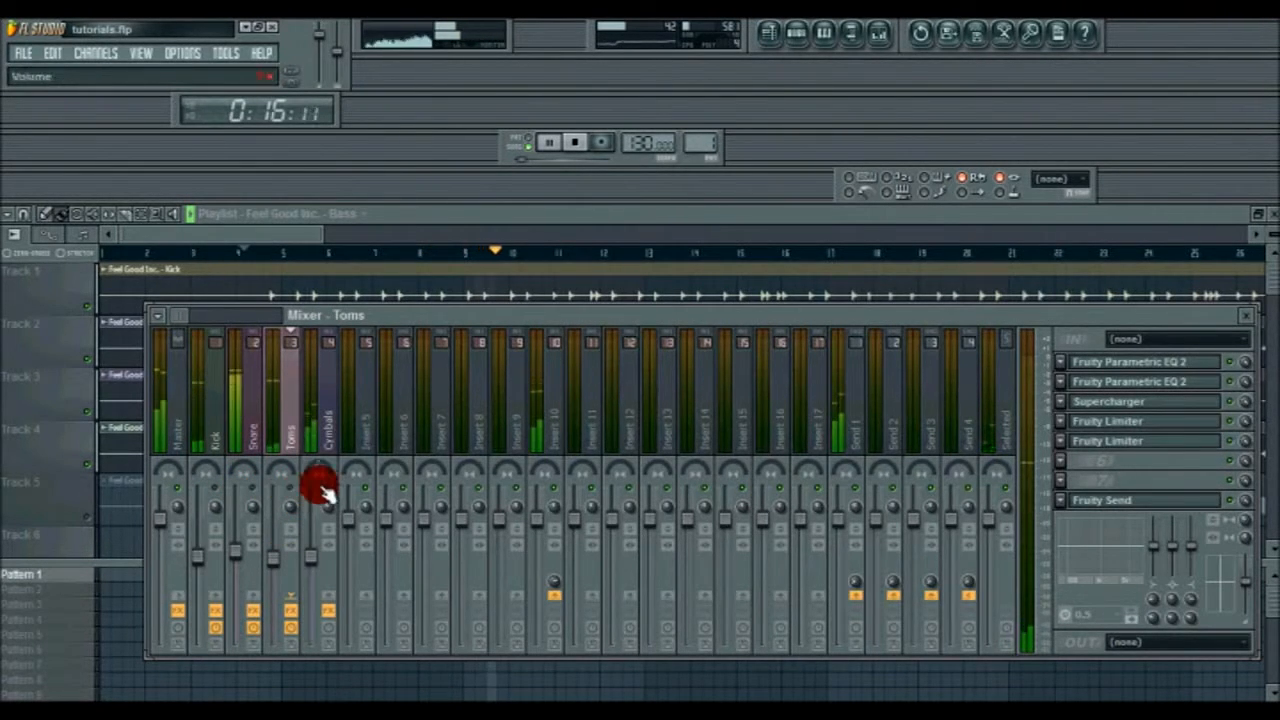
{"action": "left_click", "coordinate": [570, 144]}
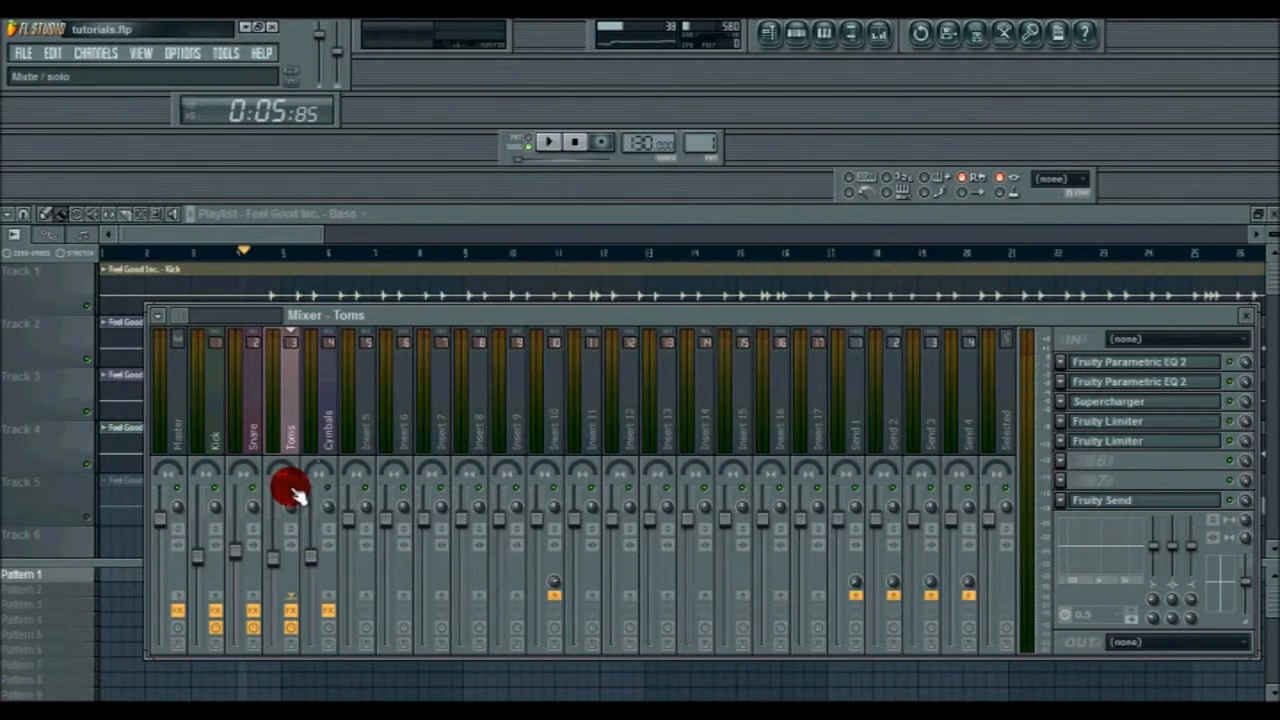
Load the GC drumbus.fst state from the GC 2015 folder into Insert 10 and bring the mixer back to the front.
{"action": "left_click", "coordinate": [558, 428]}
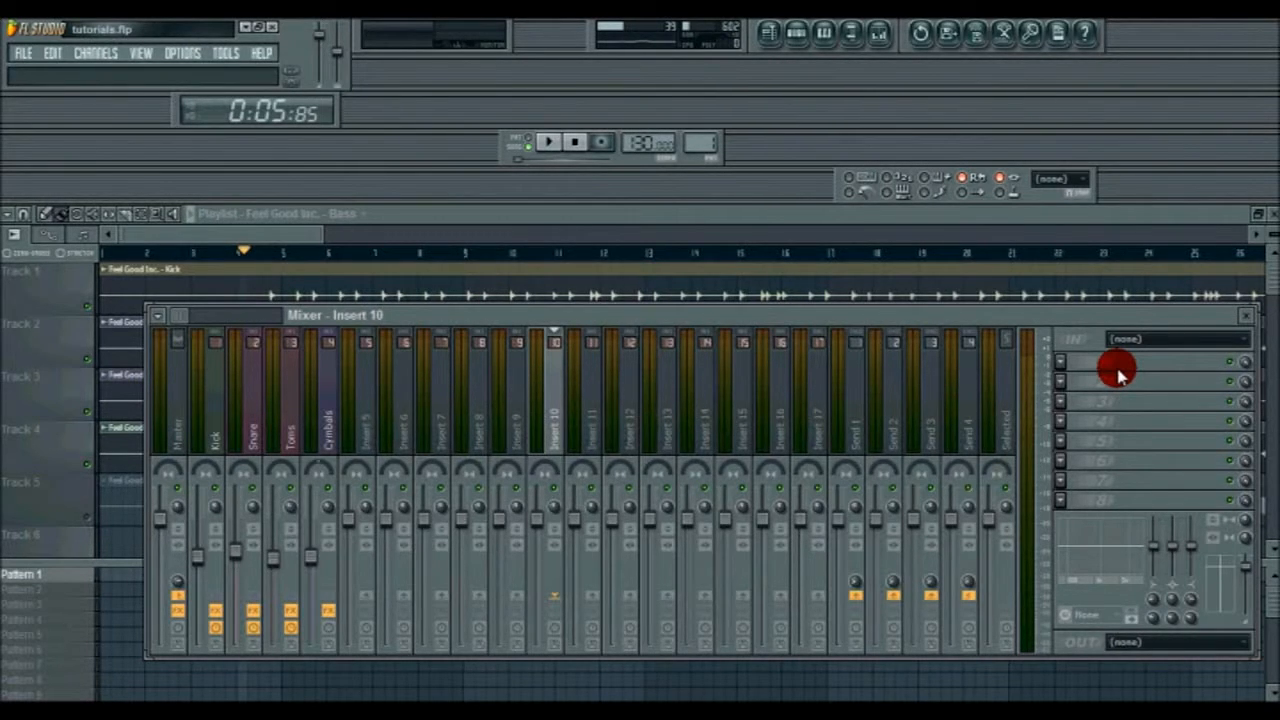
{"action": "right_click", "coordinate": [558, 428]}
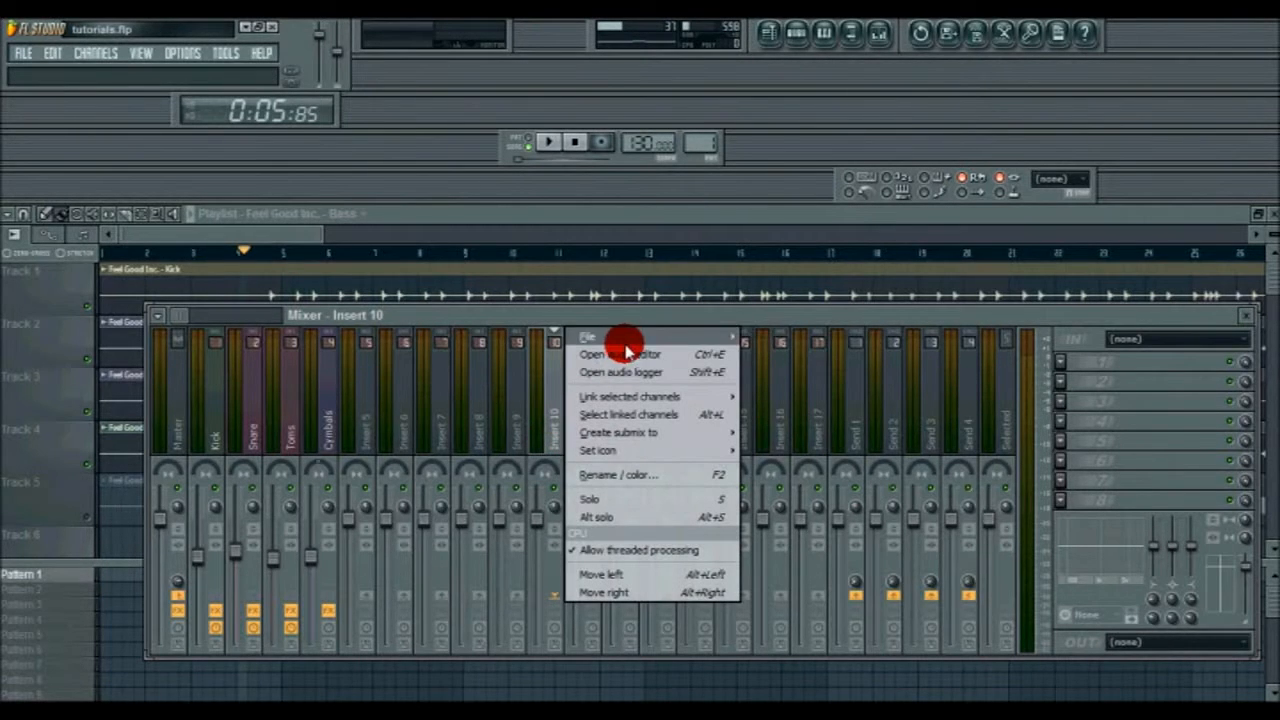
{"action": "mouse_move", "coordinate": [712, 330]}
{"action": "left_click", "coordinate": [775, 340]}
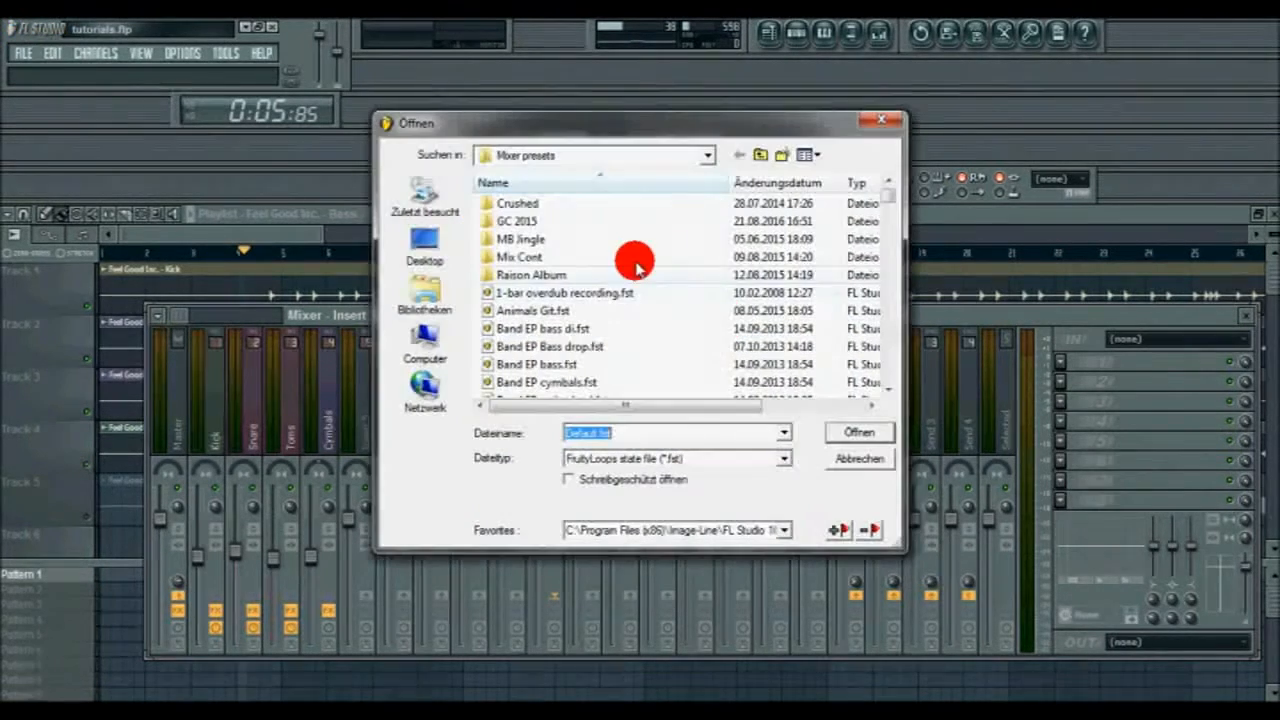
{"action": "double_click", "coordinate": [560, 217]}
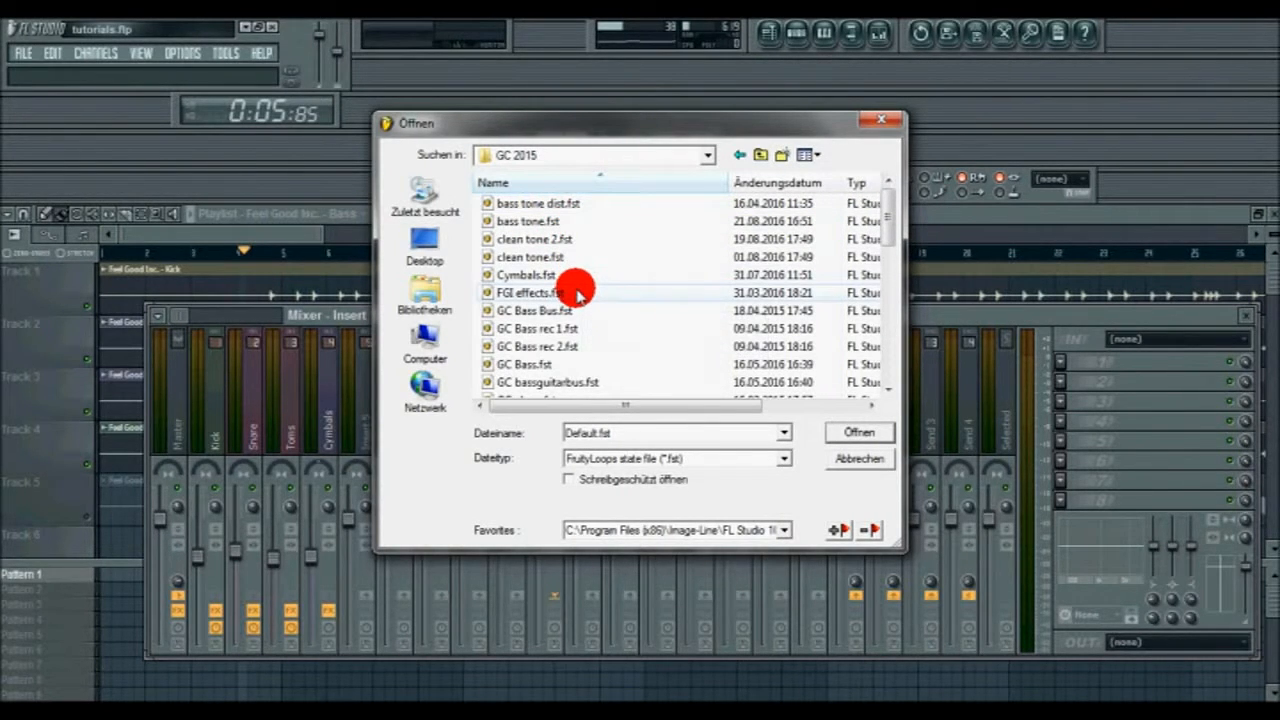
{"action": "scroll", "coordinate": [592, 290], "scroll_direction": "down", "scroll_amount": 2}
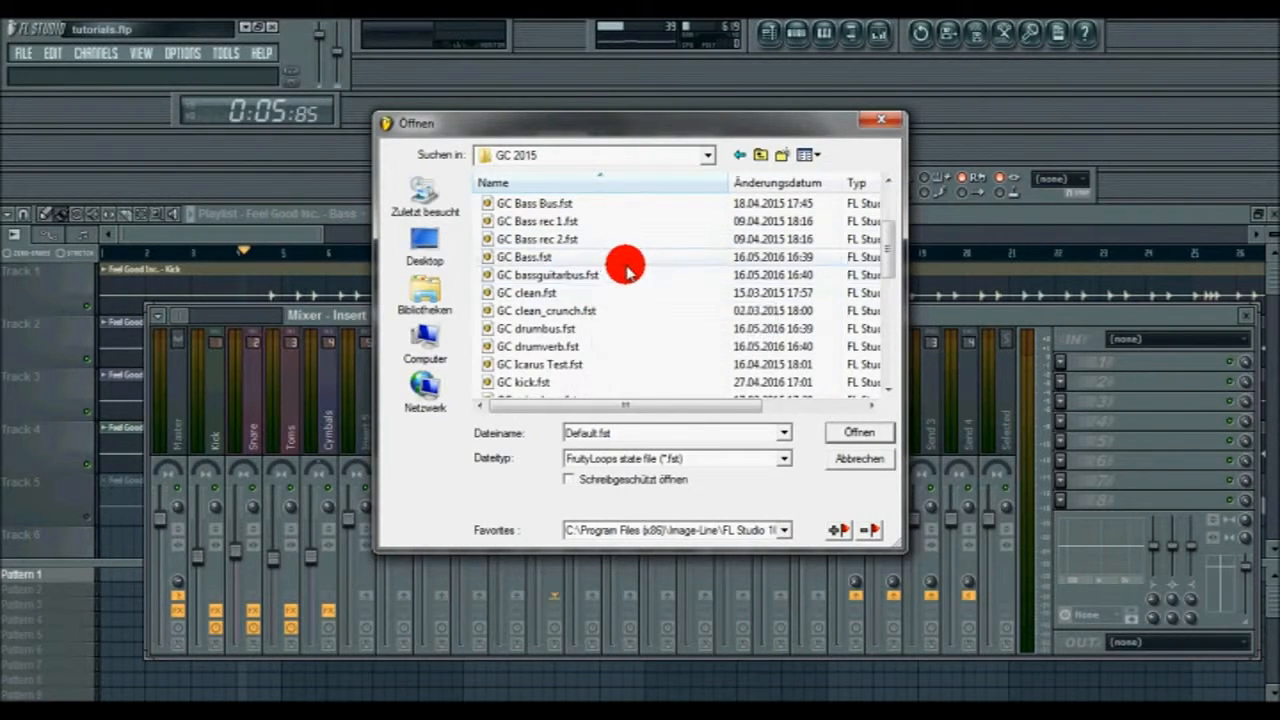
{"action": "double_click", "coordinate": [560, 330]}
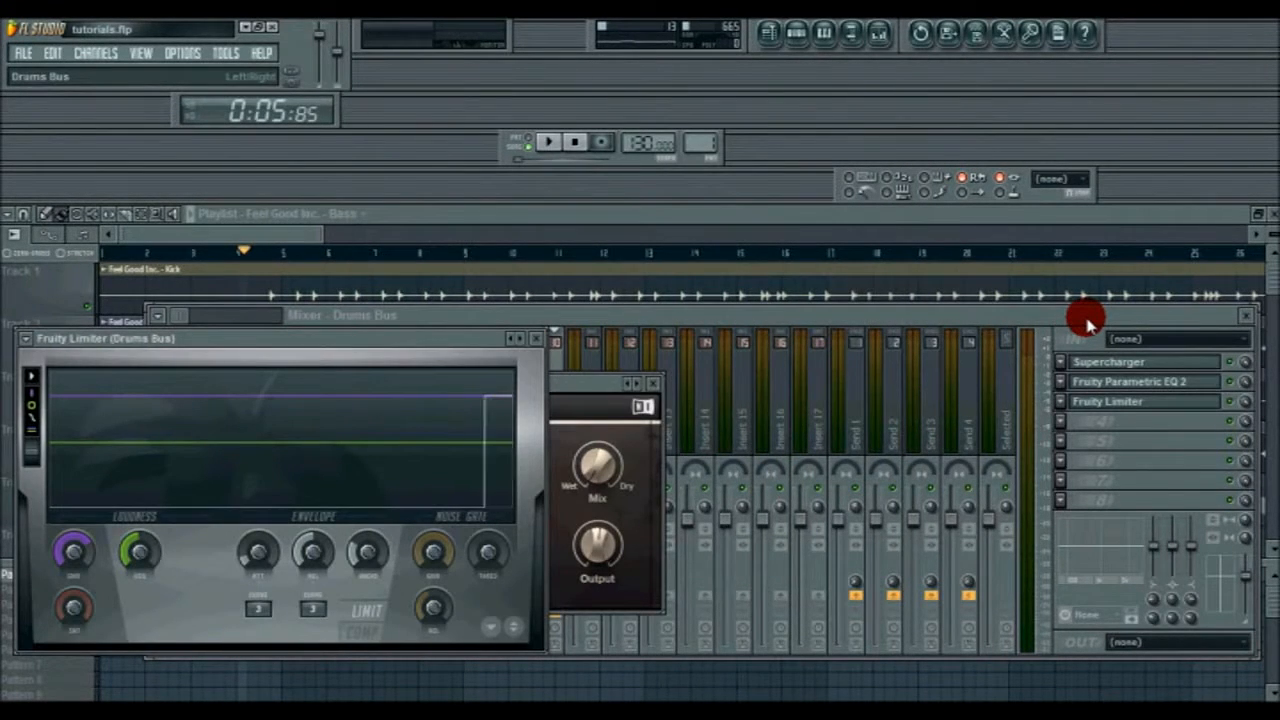
{"action": "left_click", "coordinate": [1088, 318]}
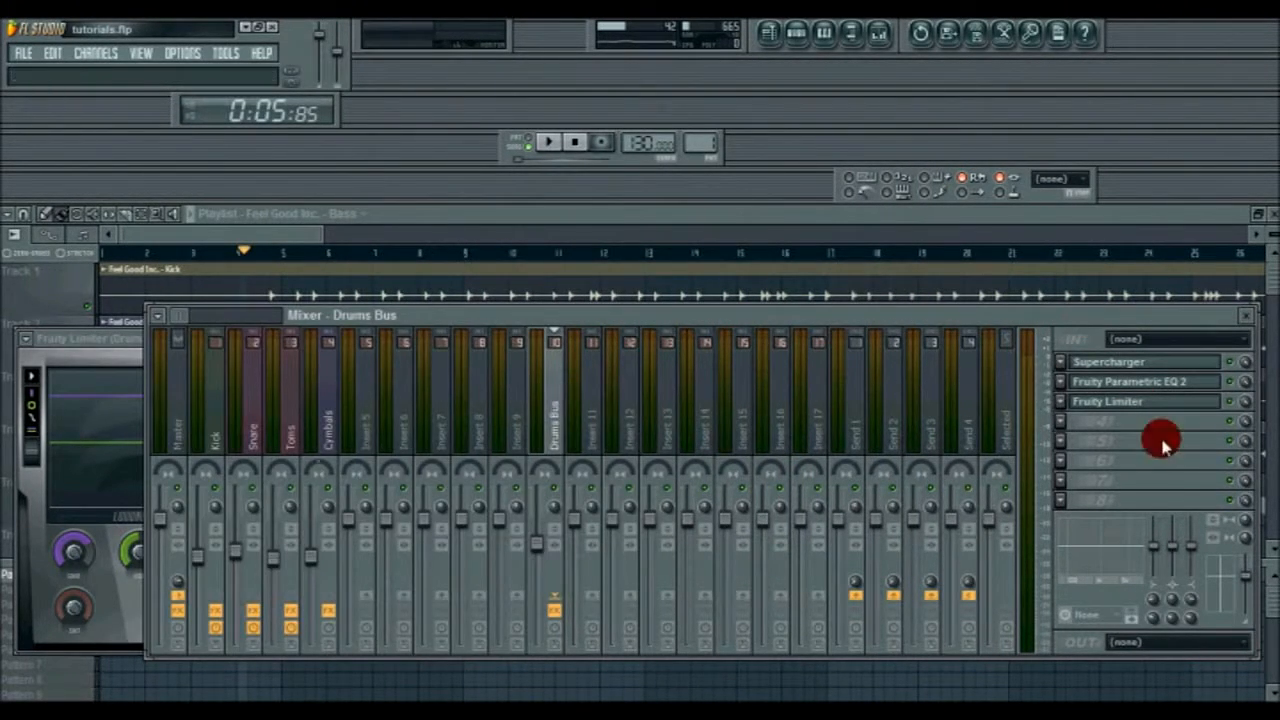
Examine the Fruity Parametric EQ 2 and Supercharger settings on the Drums Bus, placing the Supercharger window over the middle of the mixer.
{"action": "left_click", "coordinate": [1095, 390]}
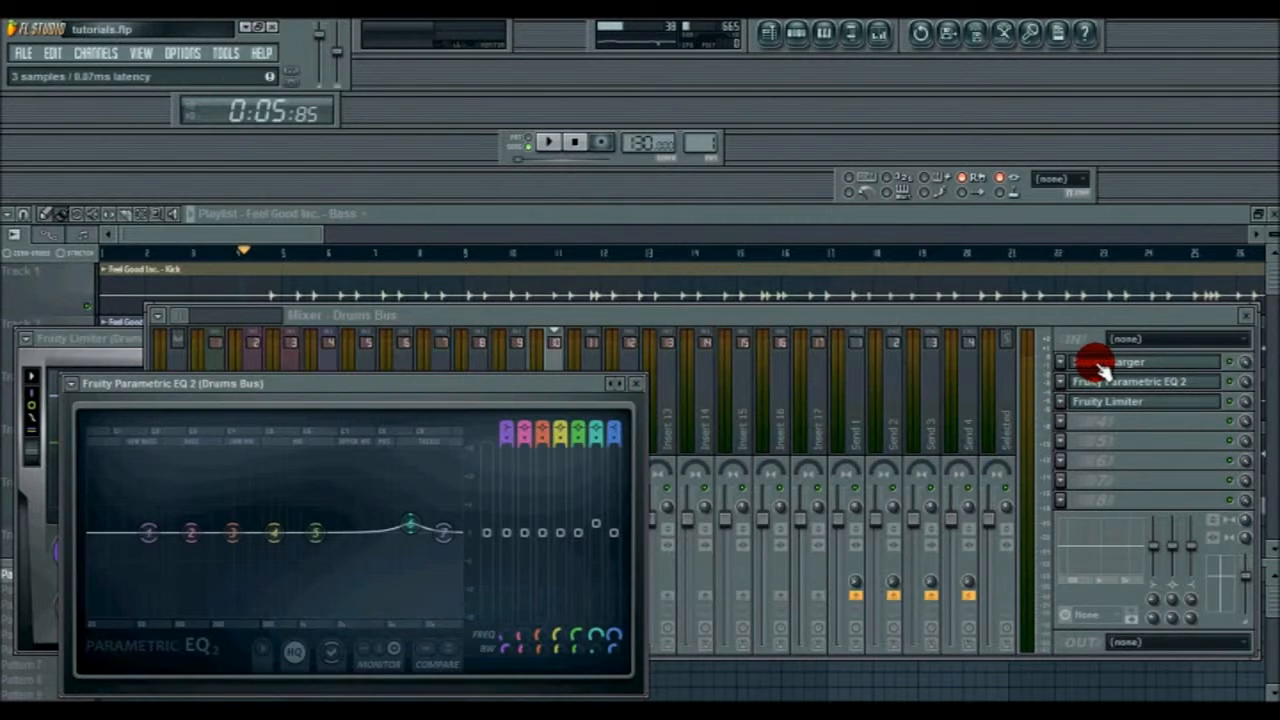
{"action": "left_click", "coordinate": [1147, 369]}
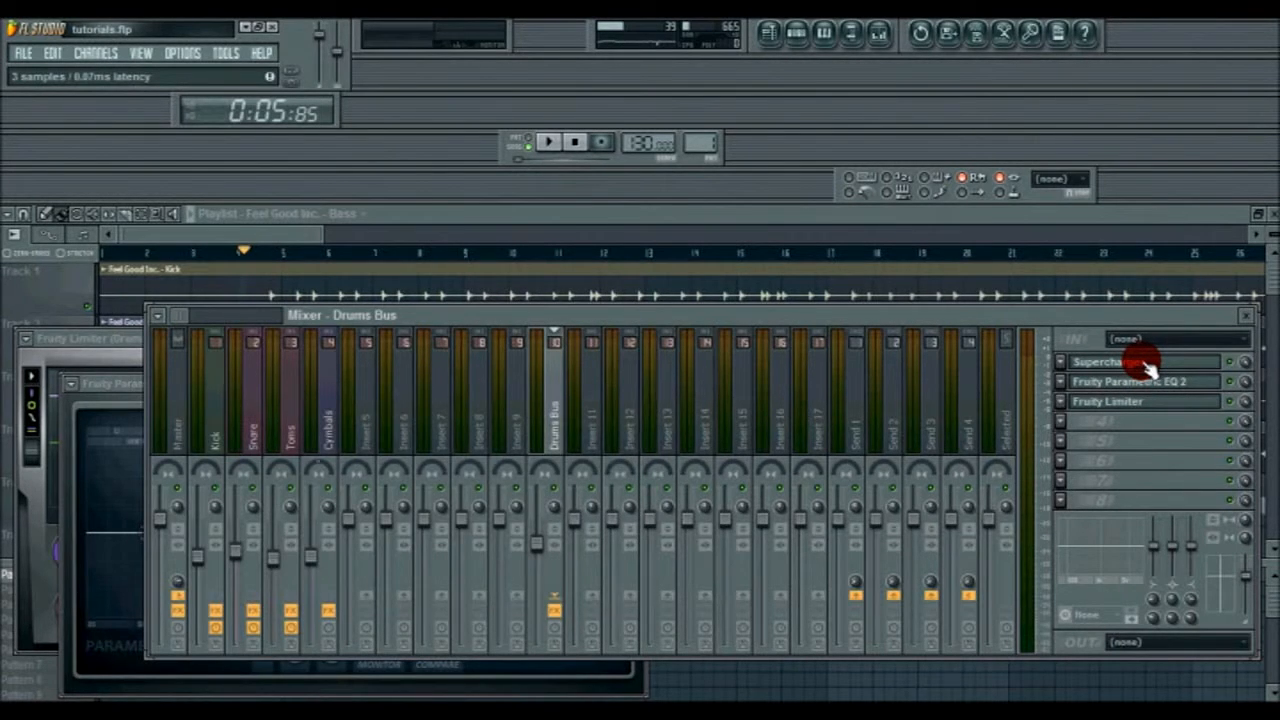
{"action": "left_click", "coordinate": [1147, 368]}
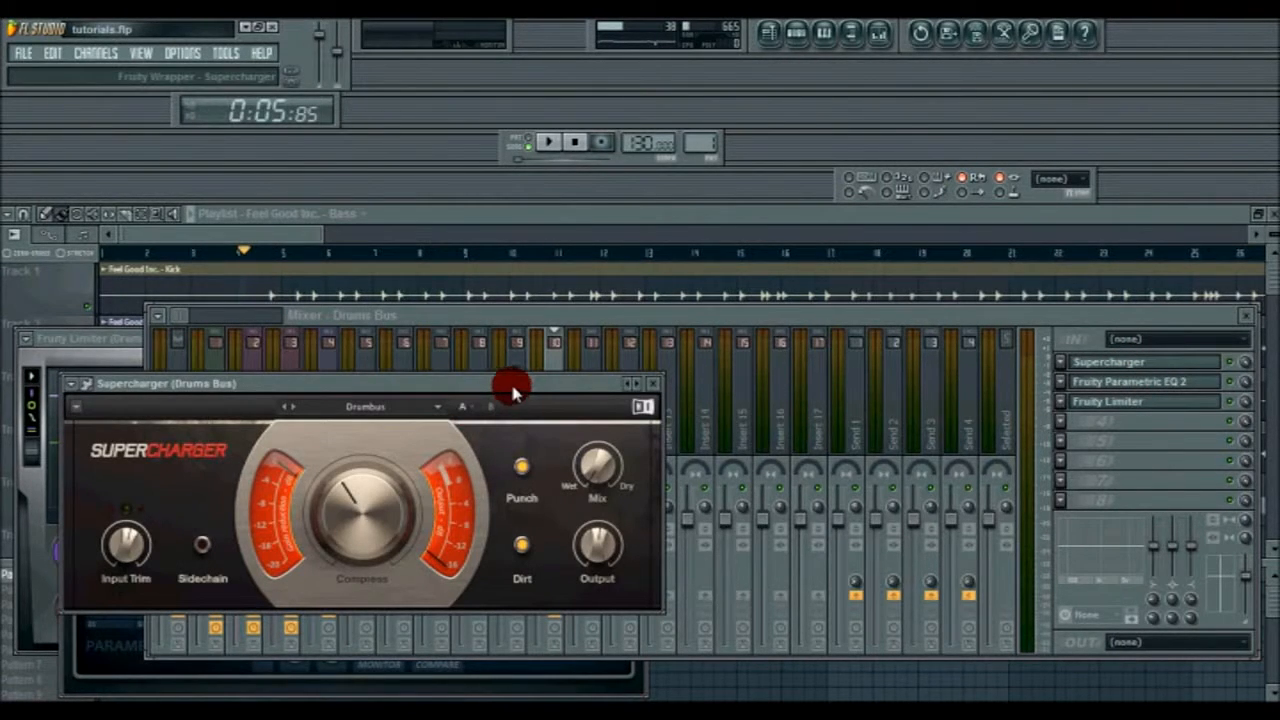
{"action": "left_click_drag", "start_coordinate": [511, 386], "coordinate": [802, 346]}
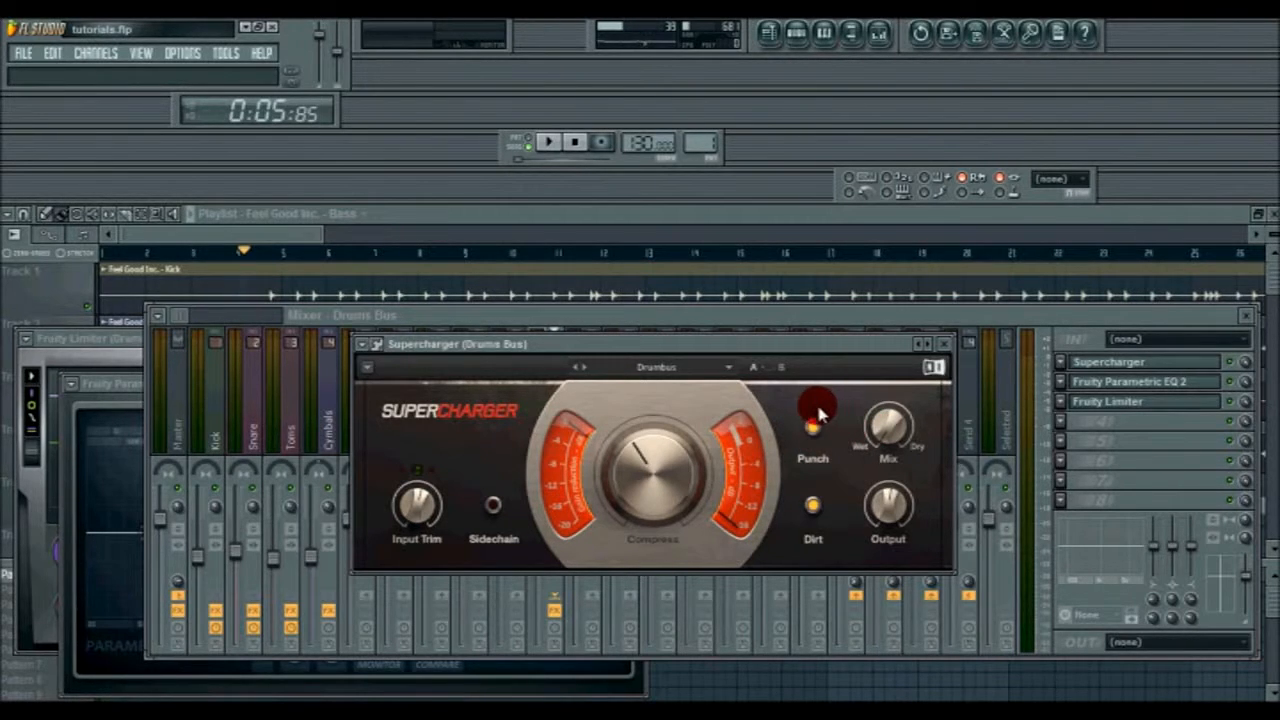
{"action": "left_click", "coordinate": [814, 503]}
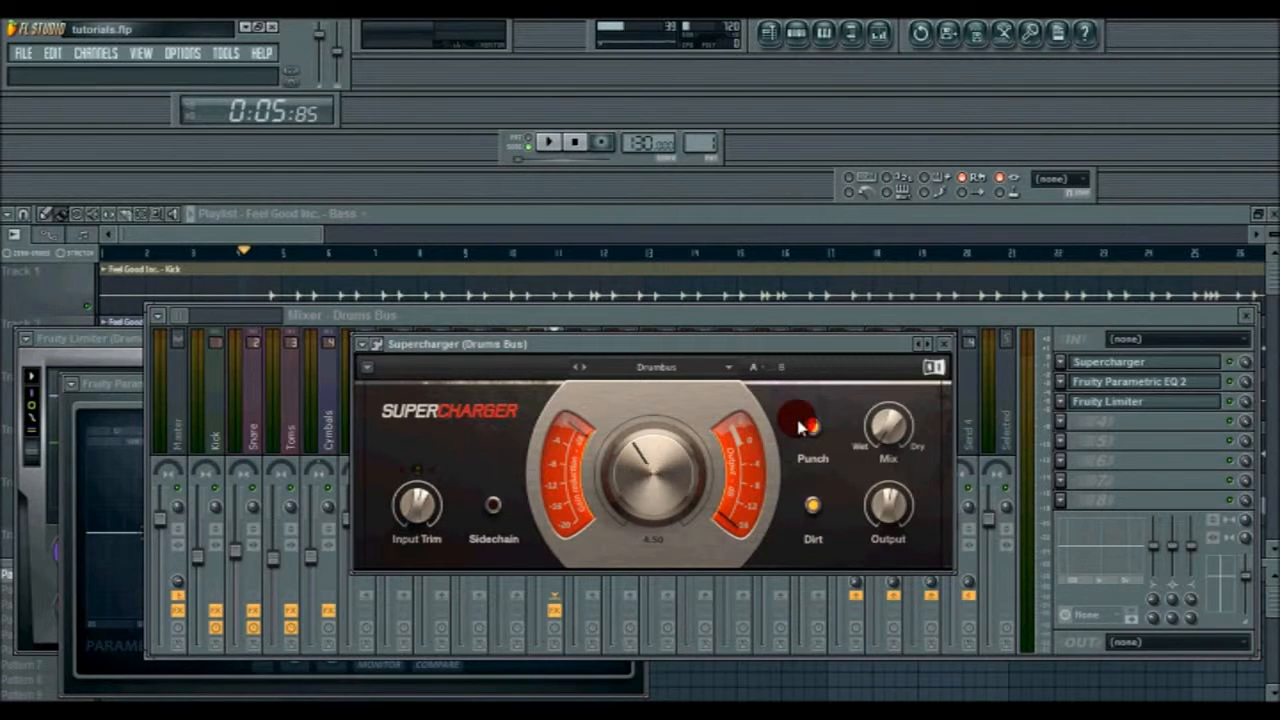
Play the drums, raise the Supercharger's Compress amount slightly on the Drums Bus, and stop playback.
{"action": "left_click", "coordinate": [549, 141]}
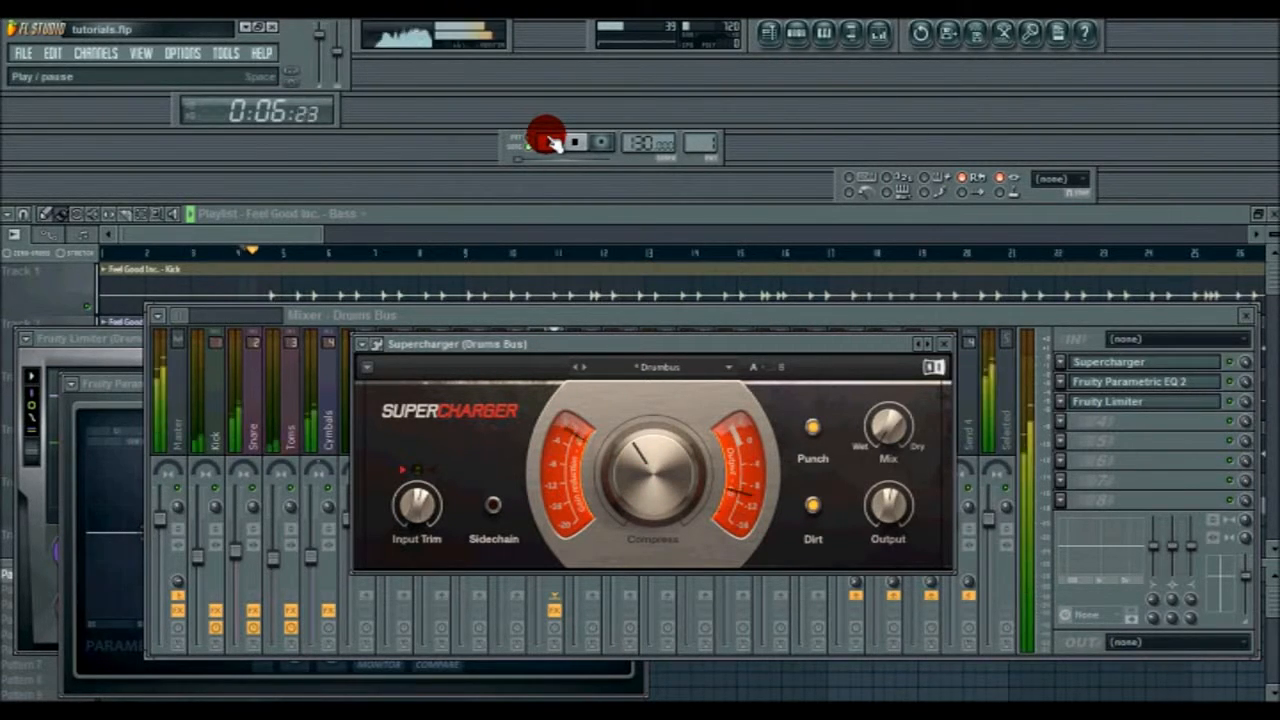
{"action": "left_click", "coordinate": [851, 314]}
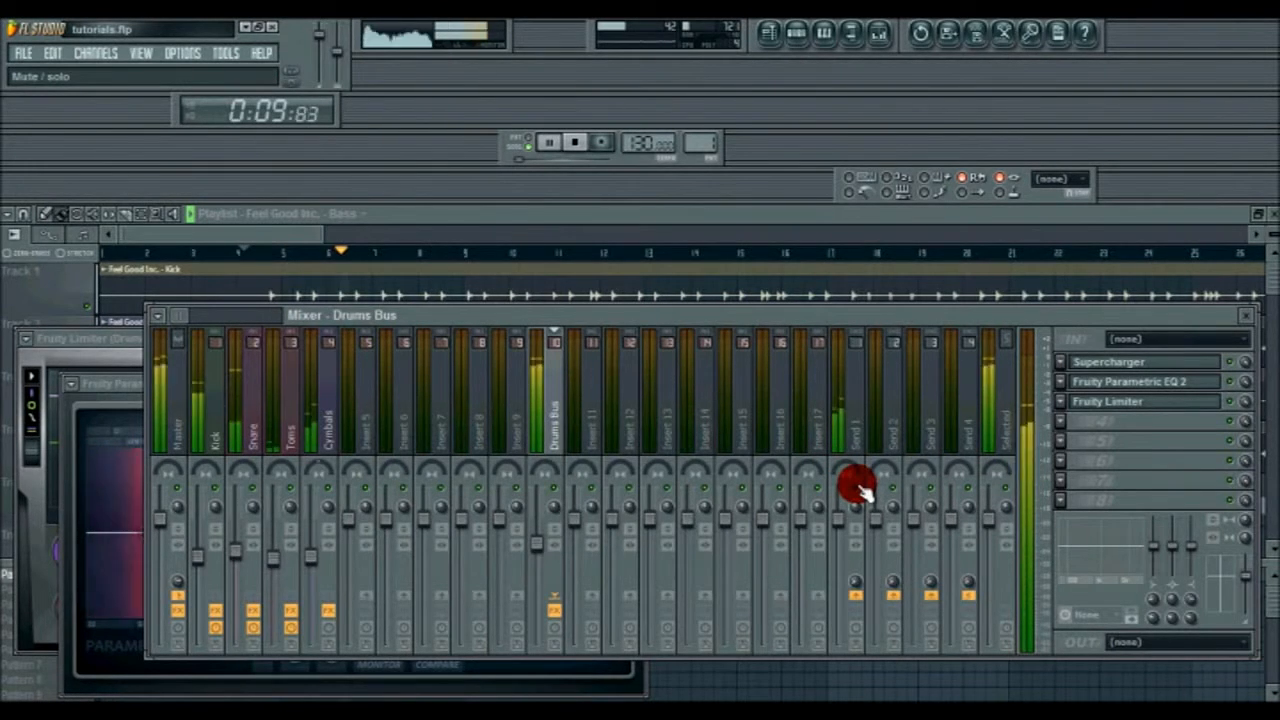
{"action": "left_click", "coordinate": [1138, 363]}
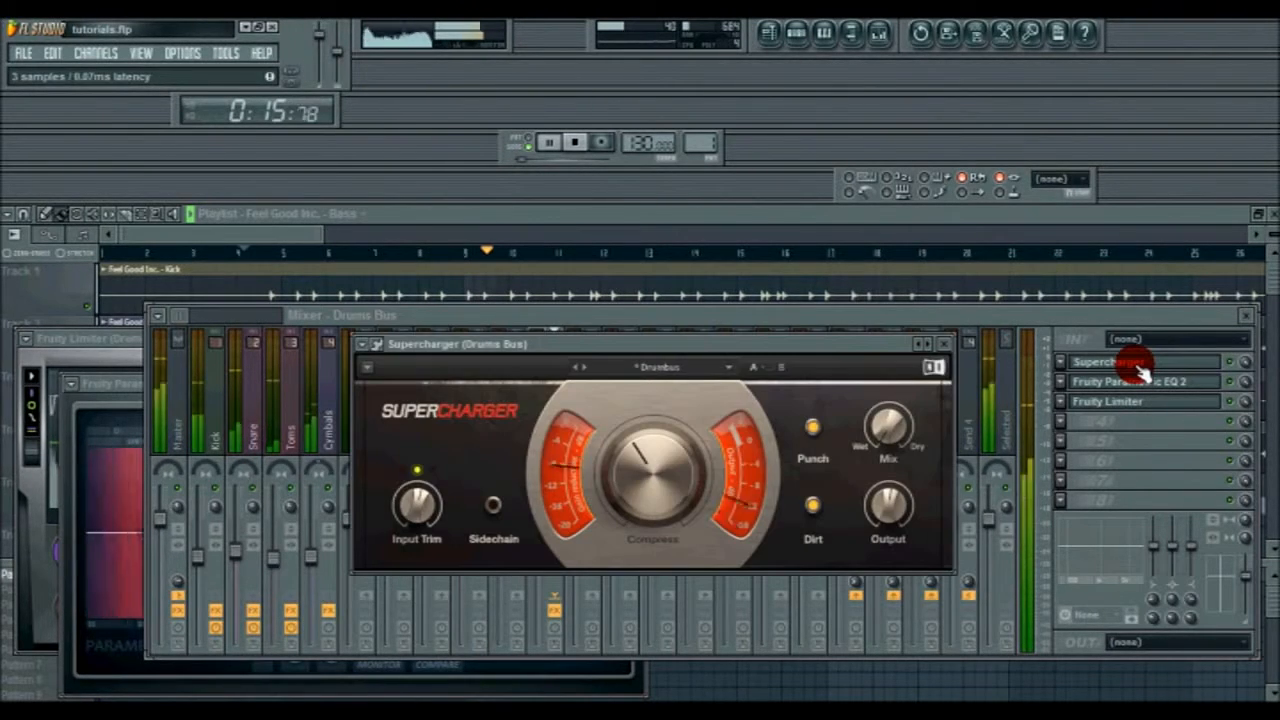
{"action": "mouse_move", "coordinate": [660, 471]}
{"action": "left_mouse_down"}
{"action": "mouse_move", "coordinate": [660, 506]}
{"action": "mouse_move", "coordinate": [660, 456]}
{"action": "left_mouse_up"}
{"action": "left_click", "coordinate": [574, 142]}
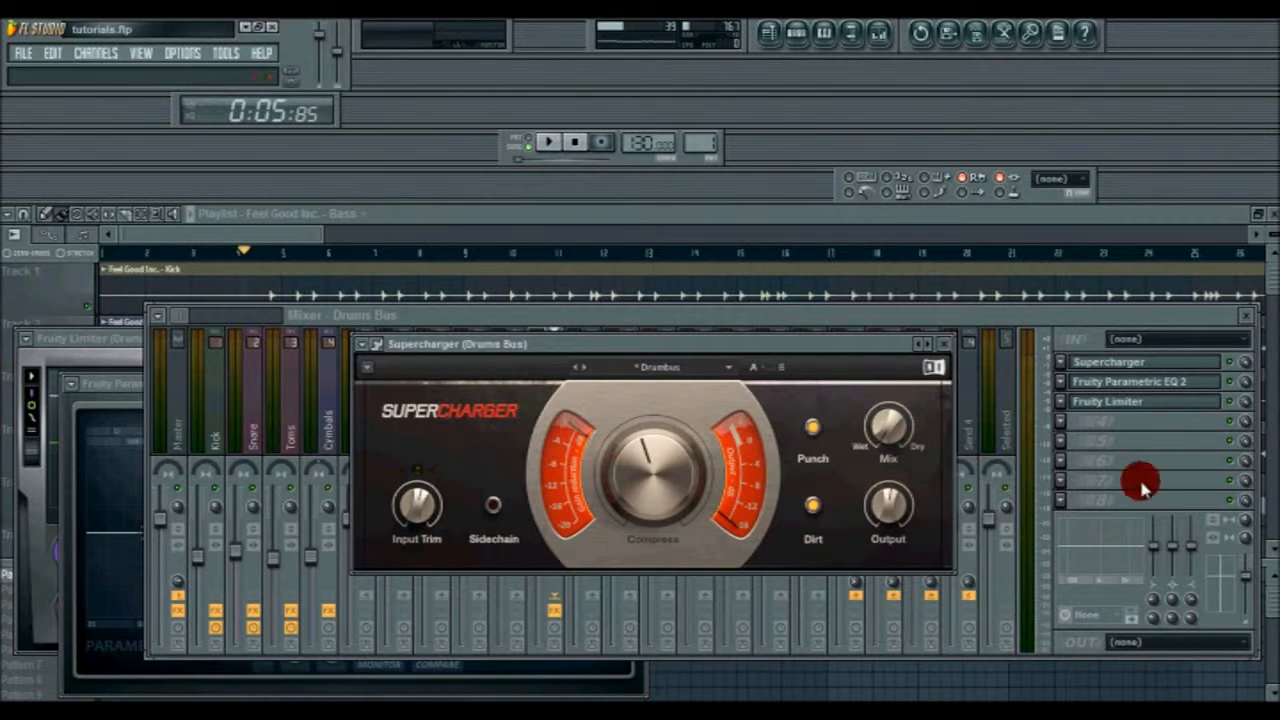
Open the Fruity Limiter on the Drums Bus and play the drums to examine its gain reduction, stopping playback at the end.
{"action": "left_click", "coordinate": [1125, 402]}
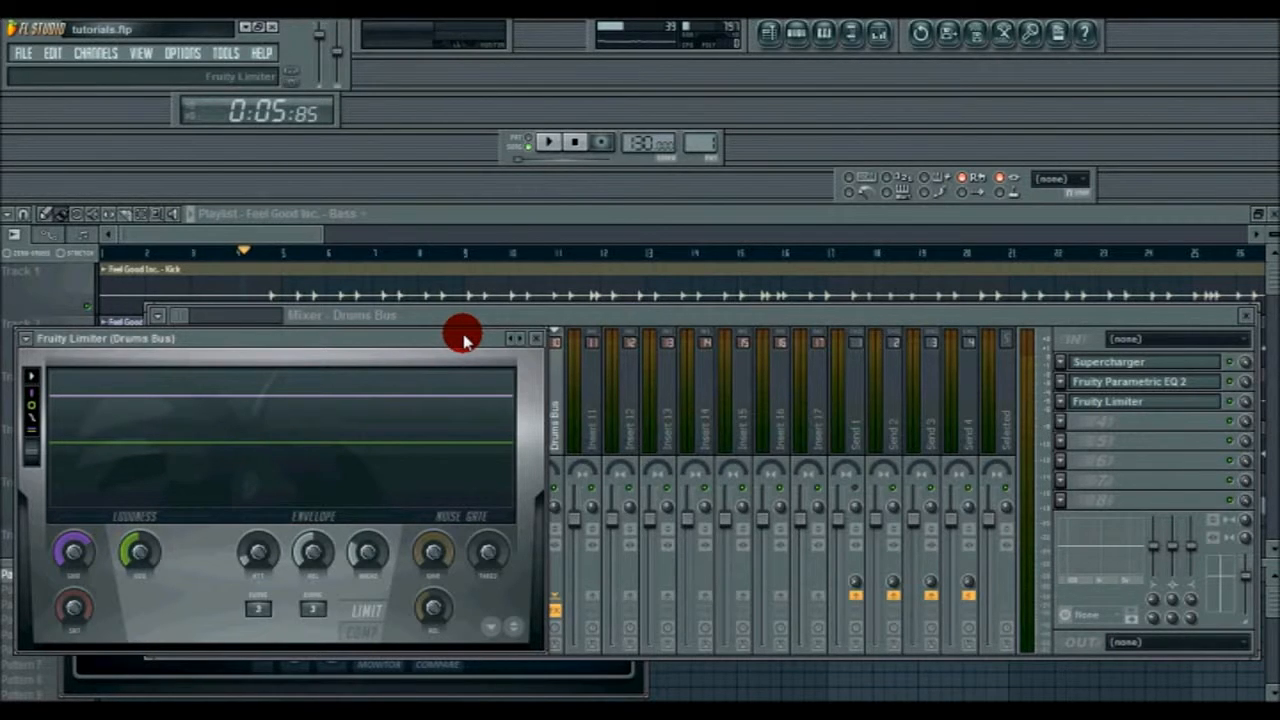
{"action": "left_click_drag", "start_coordinate": [452, 340], "coordinate": [490, 327]}
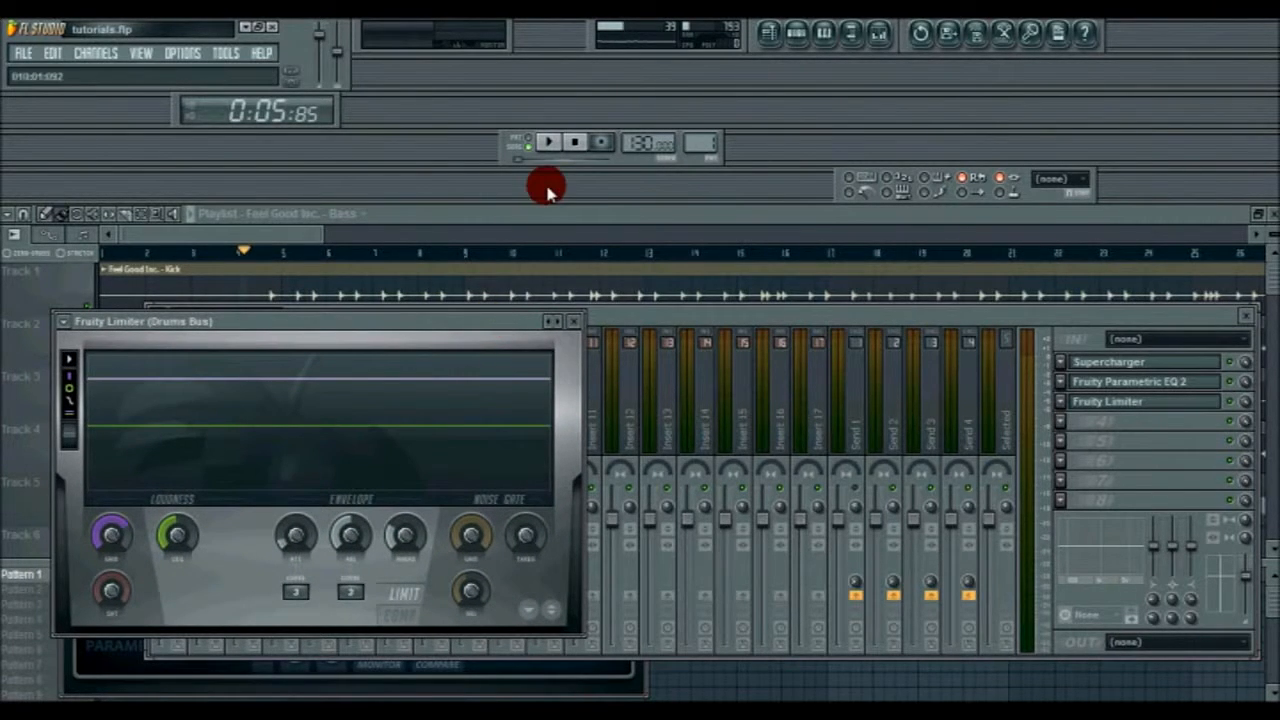
{"action": "left_click", "coordinate": [548, 145]}
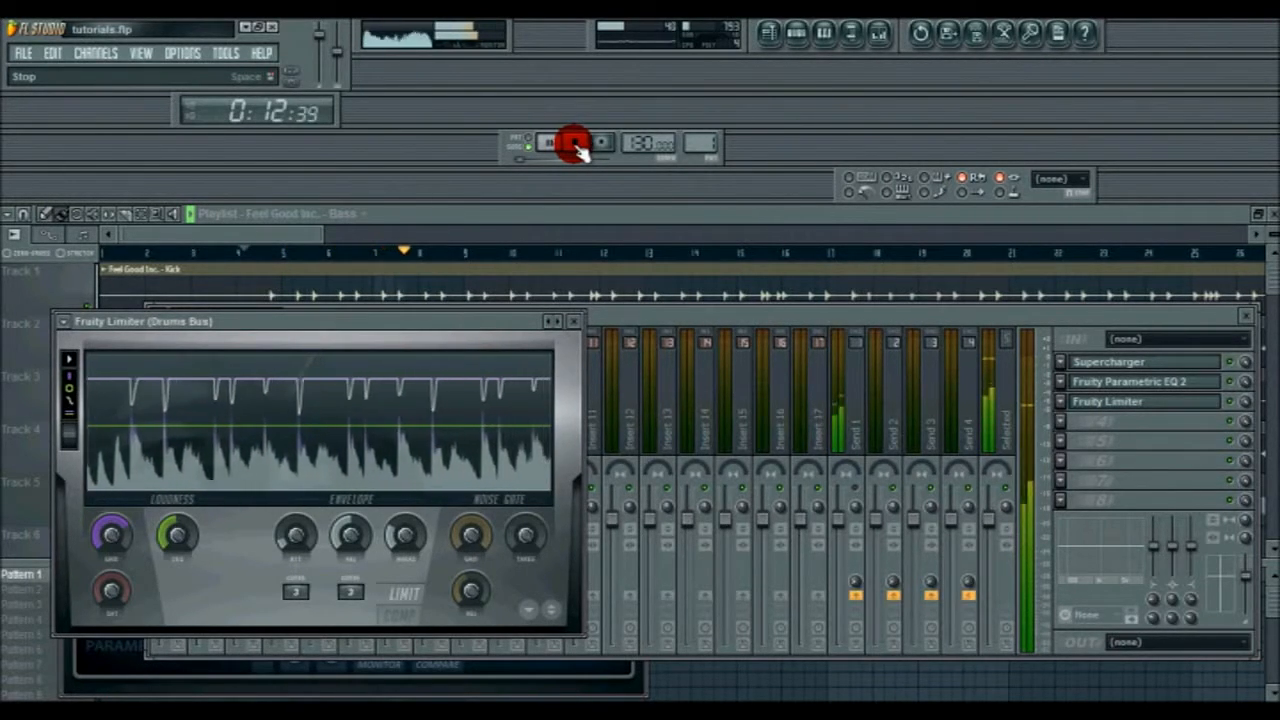
{"action": "left_click", "coordinate": [576, 144]}
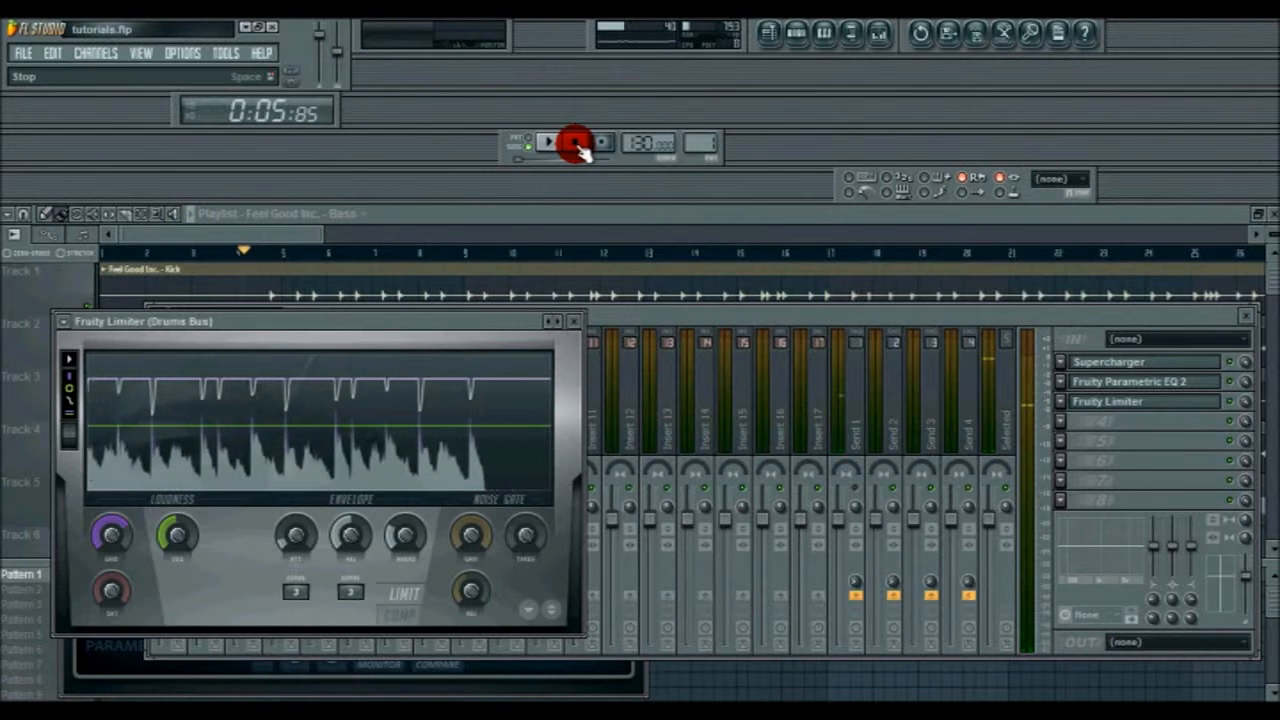